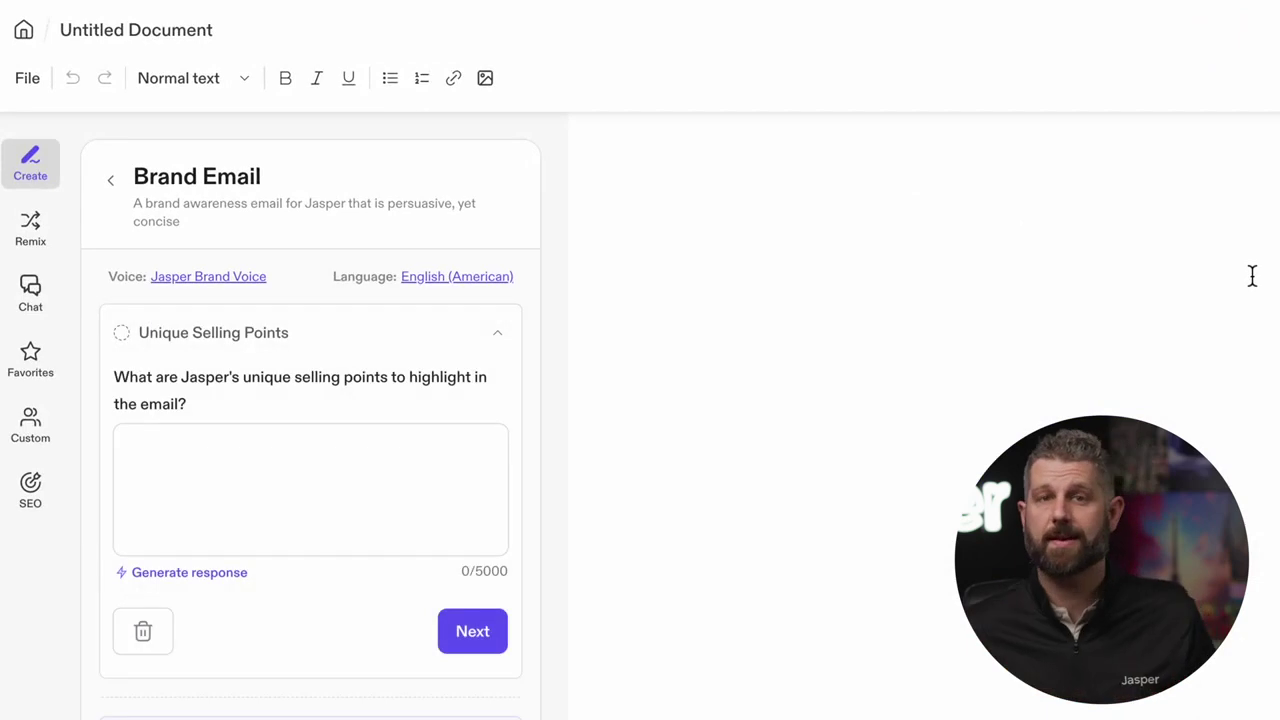
Rename the untitled document to 'Brand Email'
left_click_drag(60, 30, 190, 35)
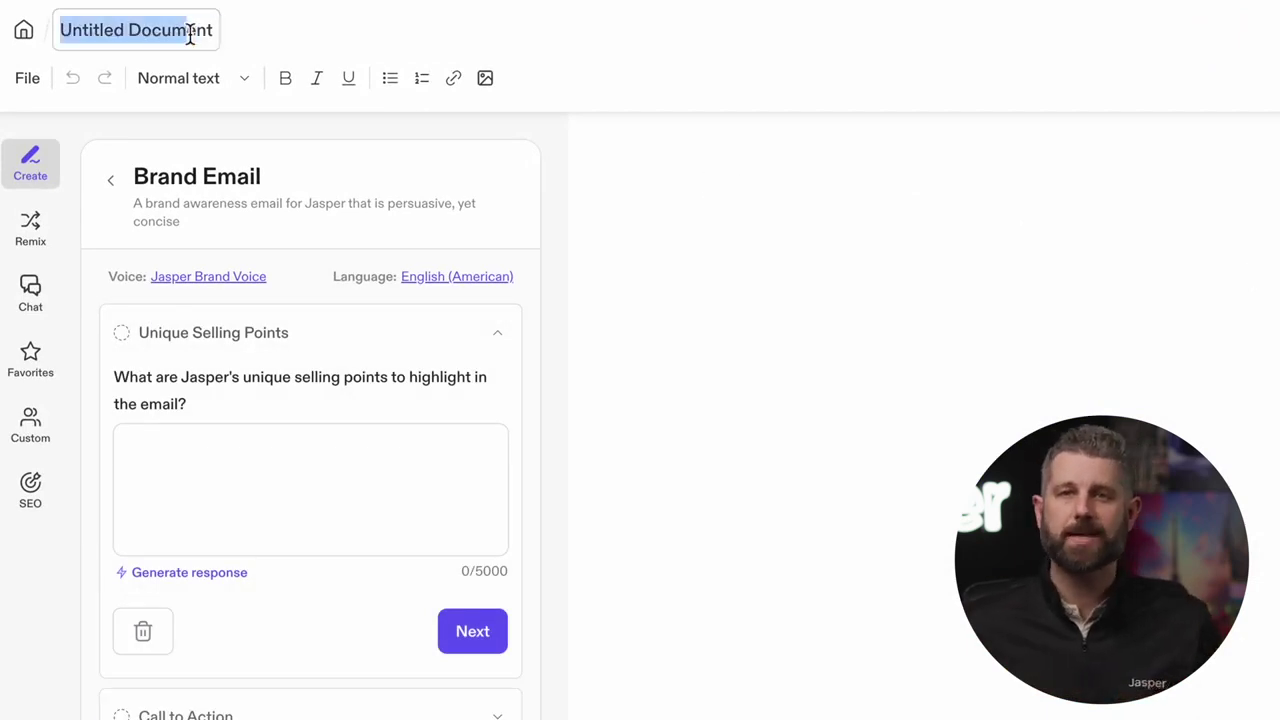
triple_click(190, 34)
type("Brand Email")
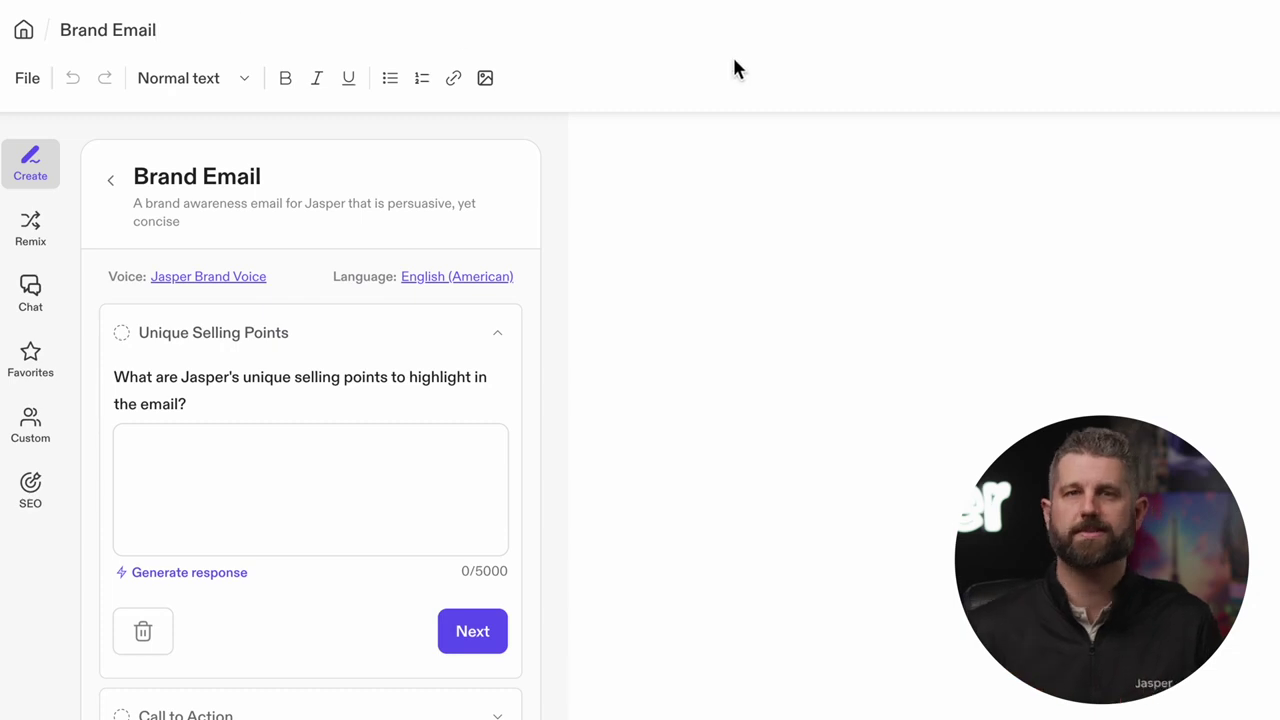
Paste selling points about the new UI boosting marketer productivity as the Unique Selling Points, then continue
left_click(287, 457)
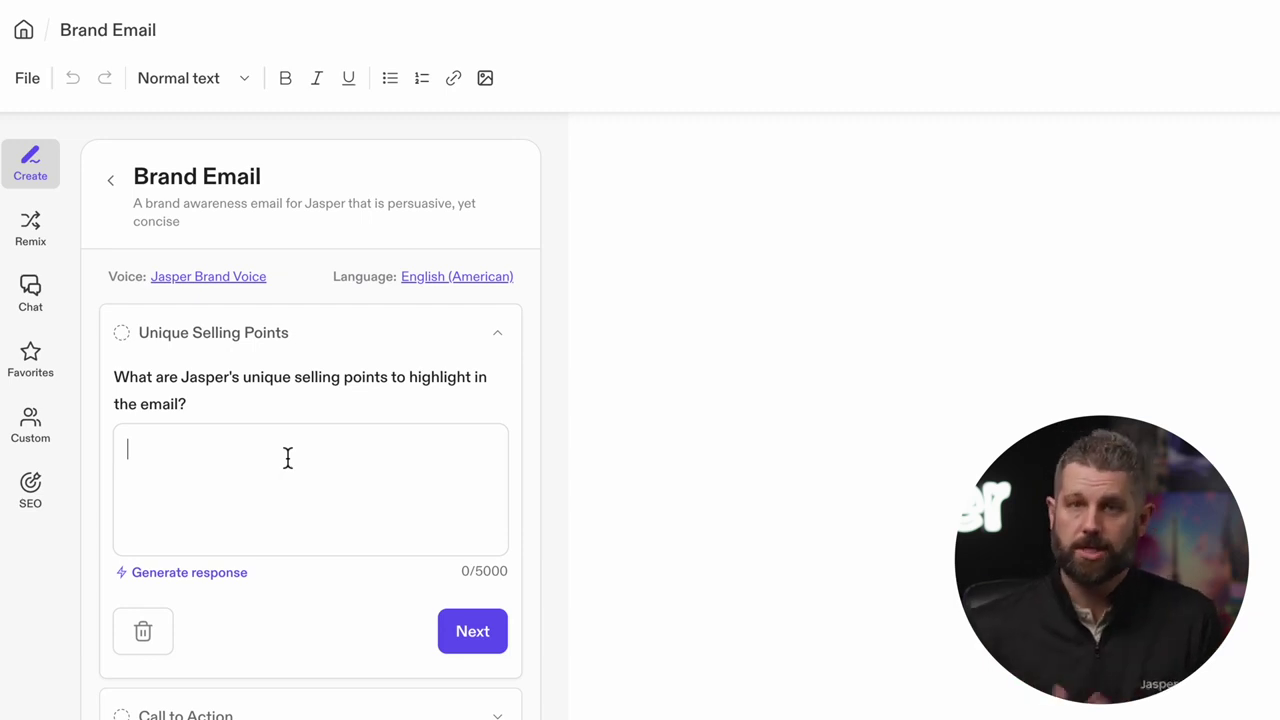
type("Jasper has a new UI that has made it easier than ever to create content that is on brand and in a fraction of the time, making marketers more productive than ever")
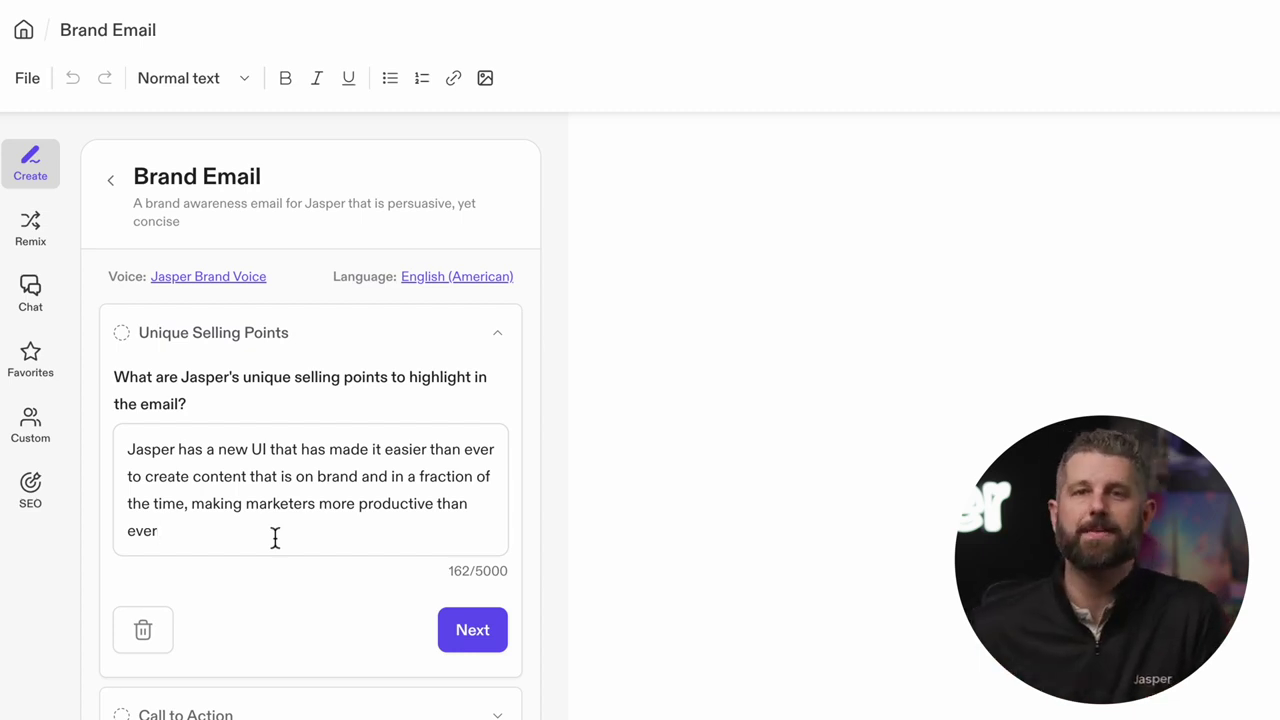
left_click(471, 629)
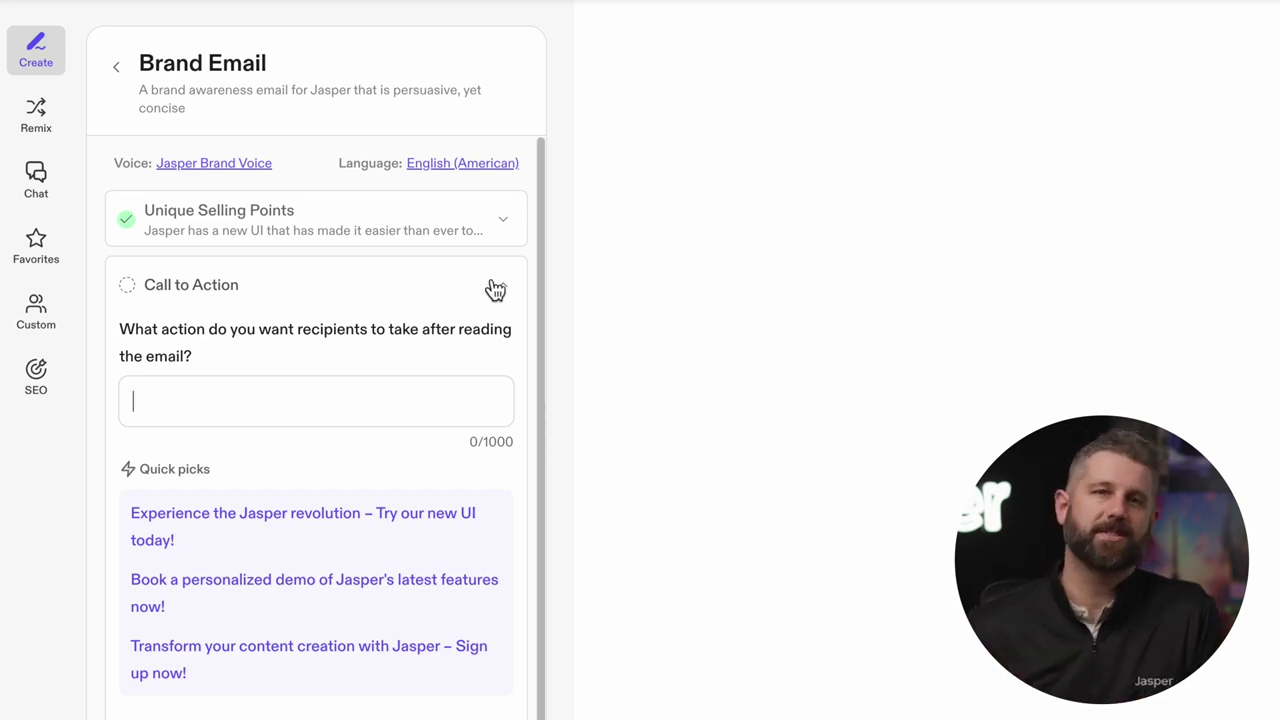
Choose the 'Book a personalized demo' suggestion as the call to action
scroll(493, 325, "down", 2)
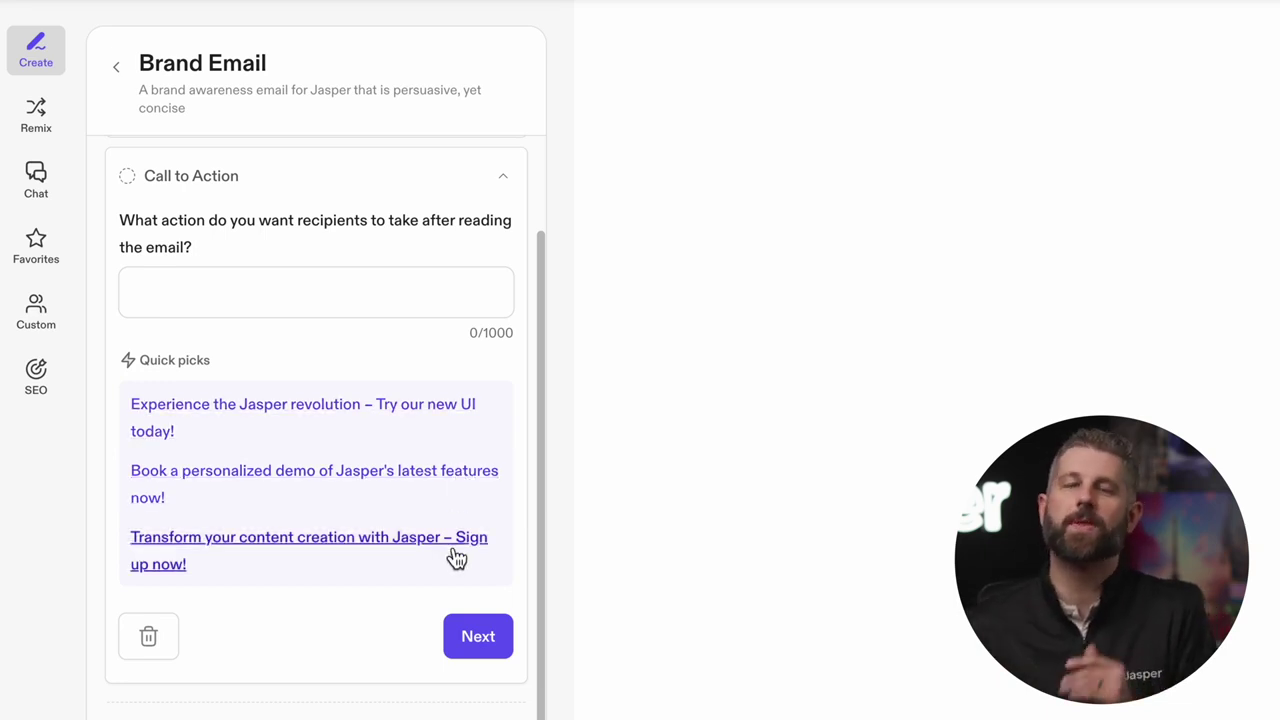
left_click(374, 481)
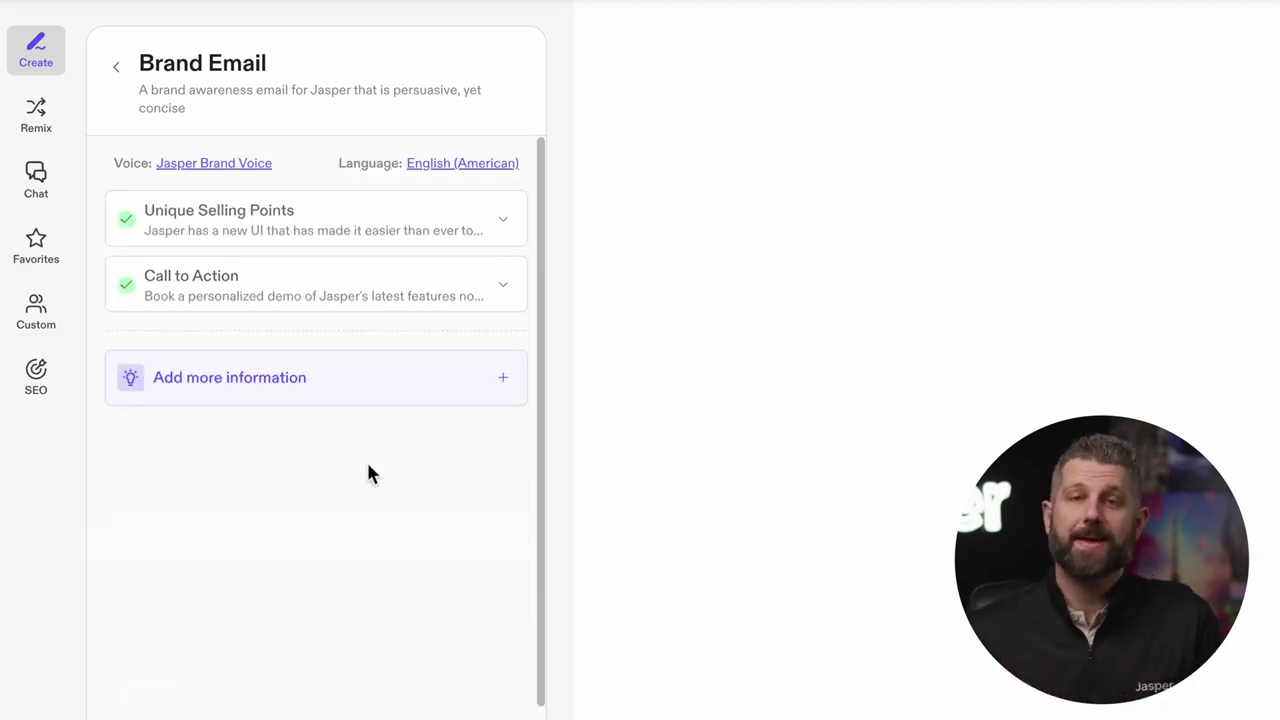
Add a Knowledge section with 'AI meets ROI' and 'AI-Assisted Content', then confirm it
left_click(503, 380)
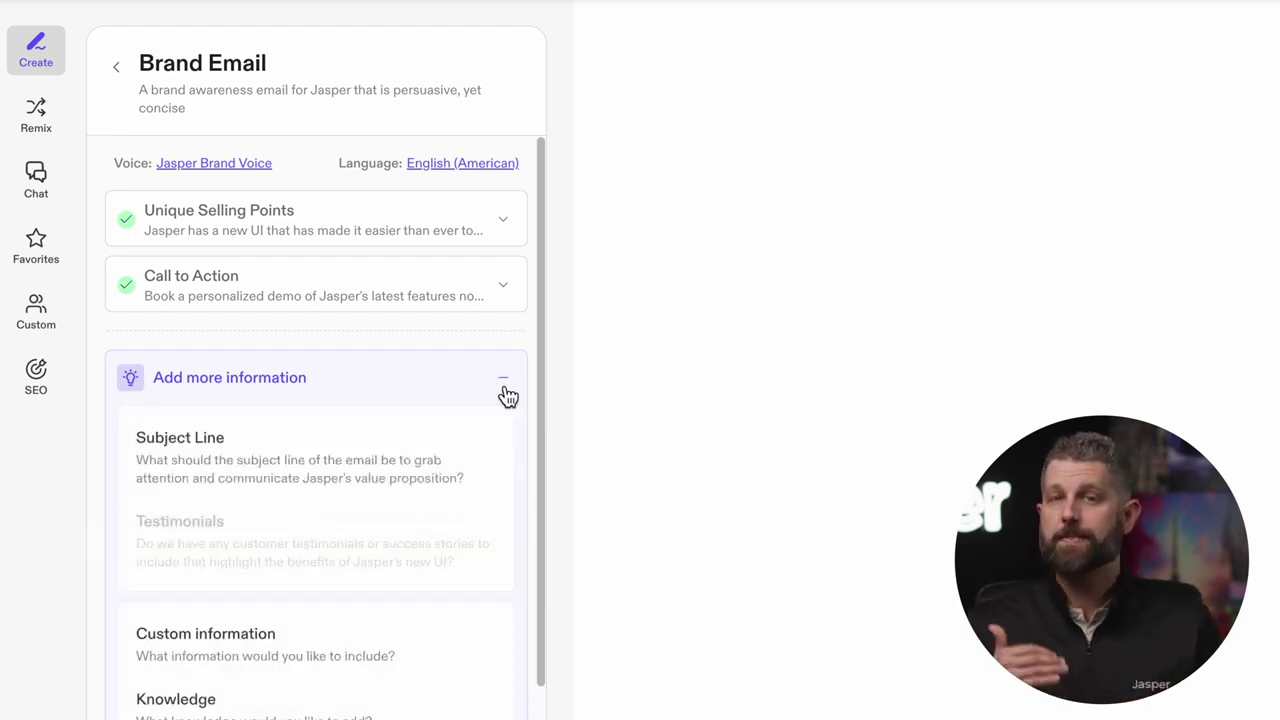
scroll(500, 415, "down", 1)
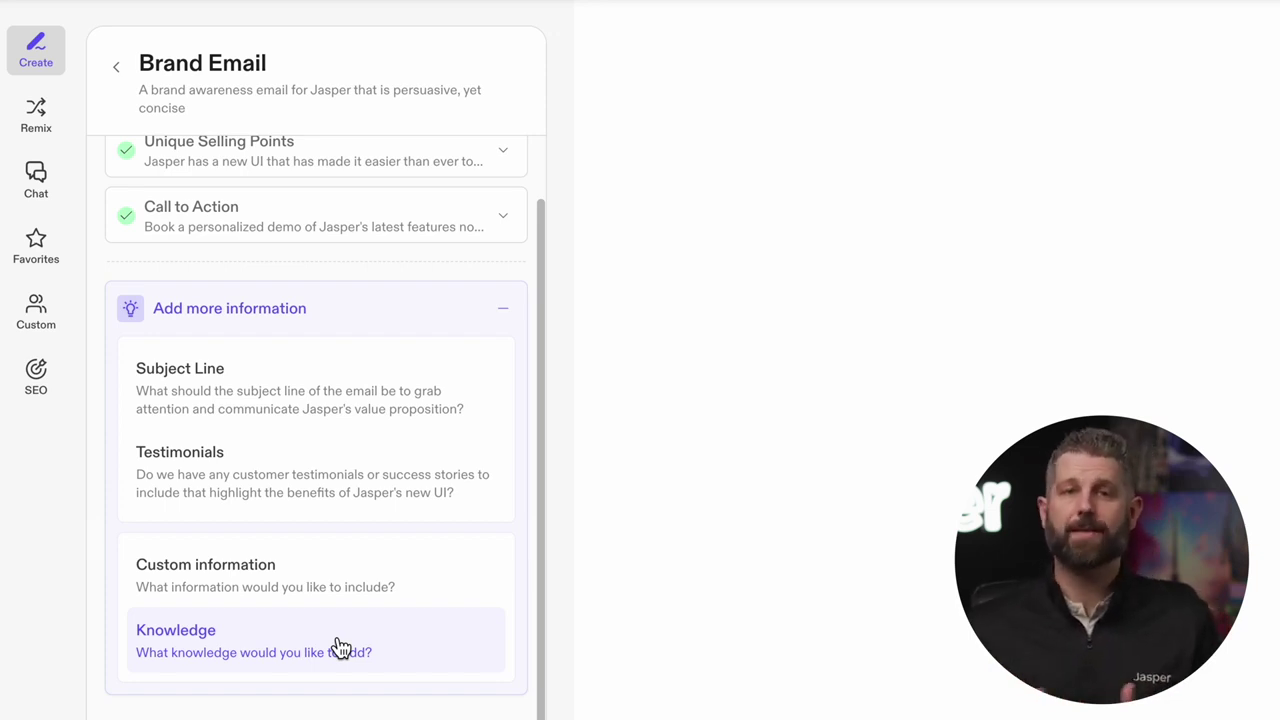
left_click(334, 640)
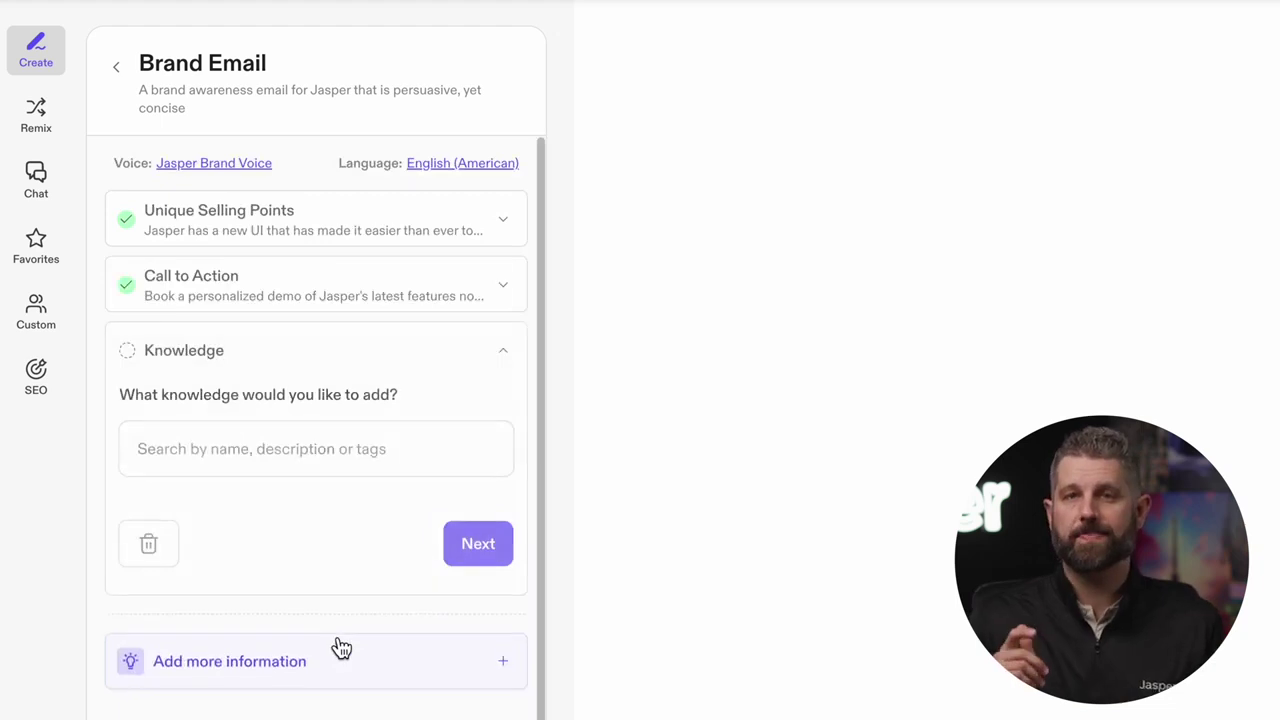
left_click(353, 451)
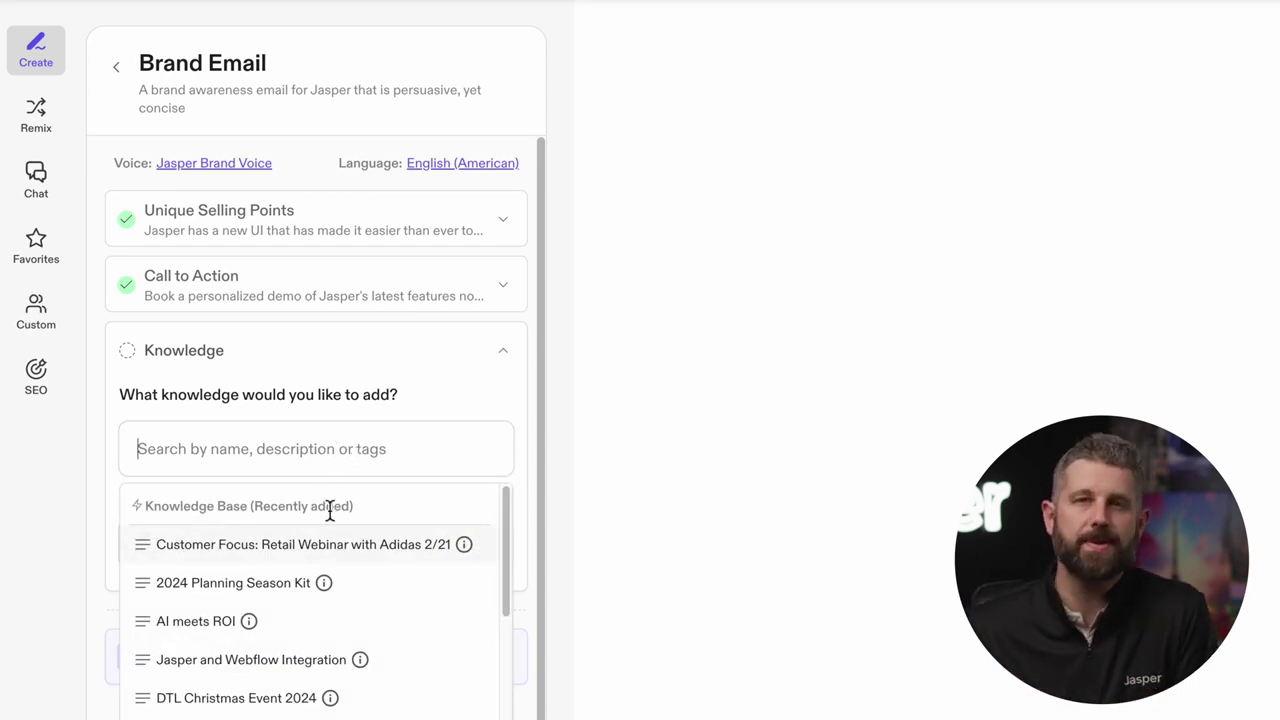
left_click(340, 627)
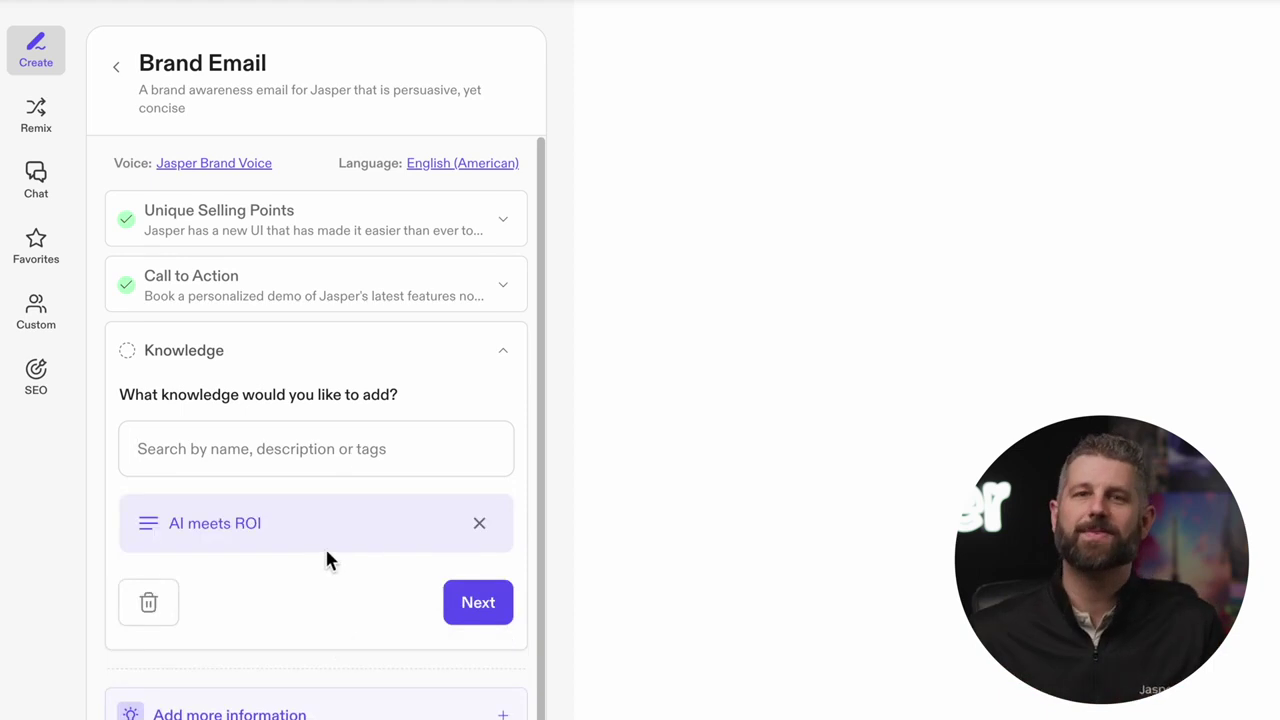
left_click(250, 440)
type("AI")
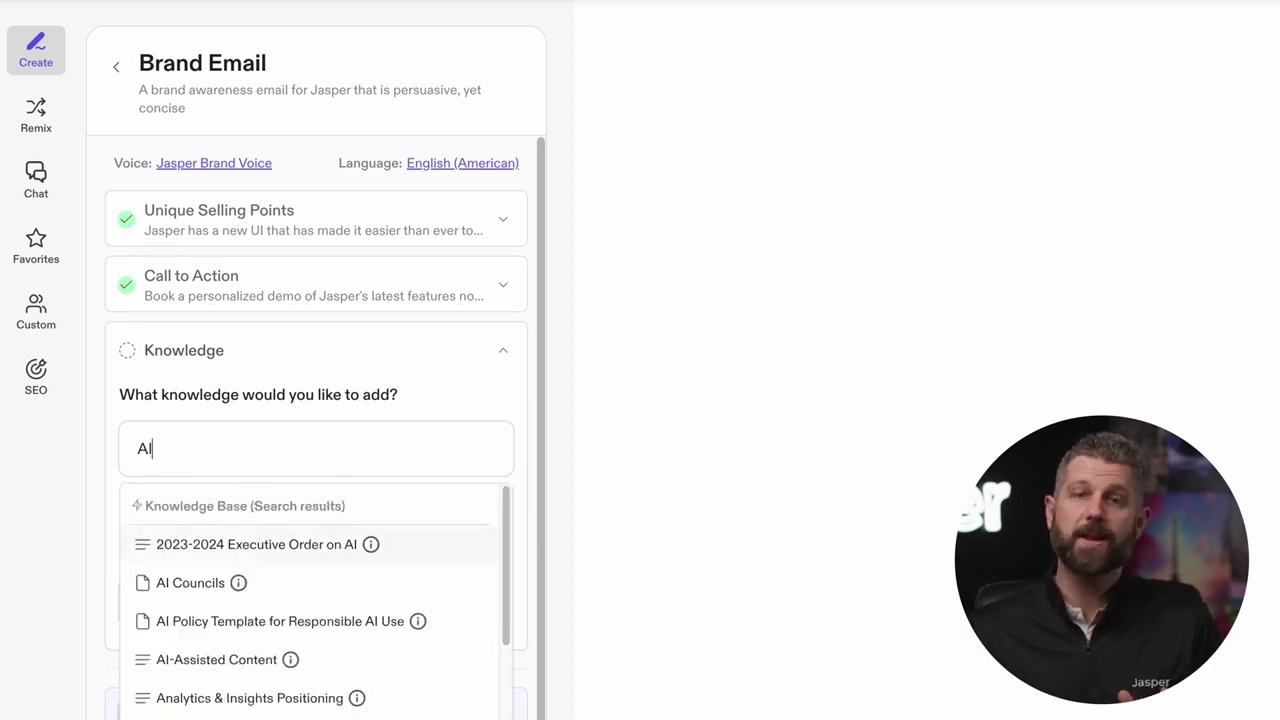
left_click(327, 662)
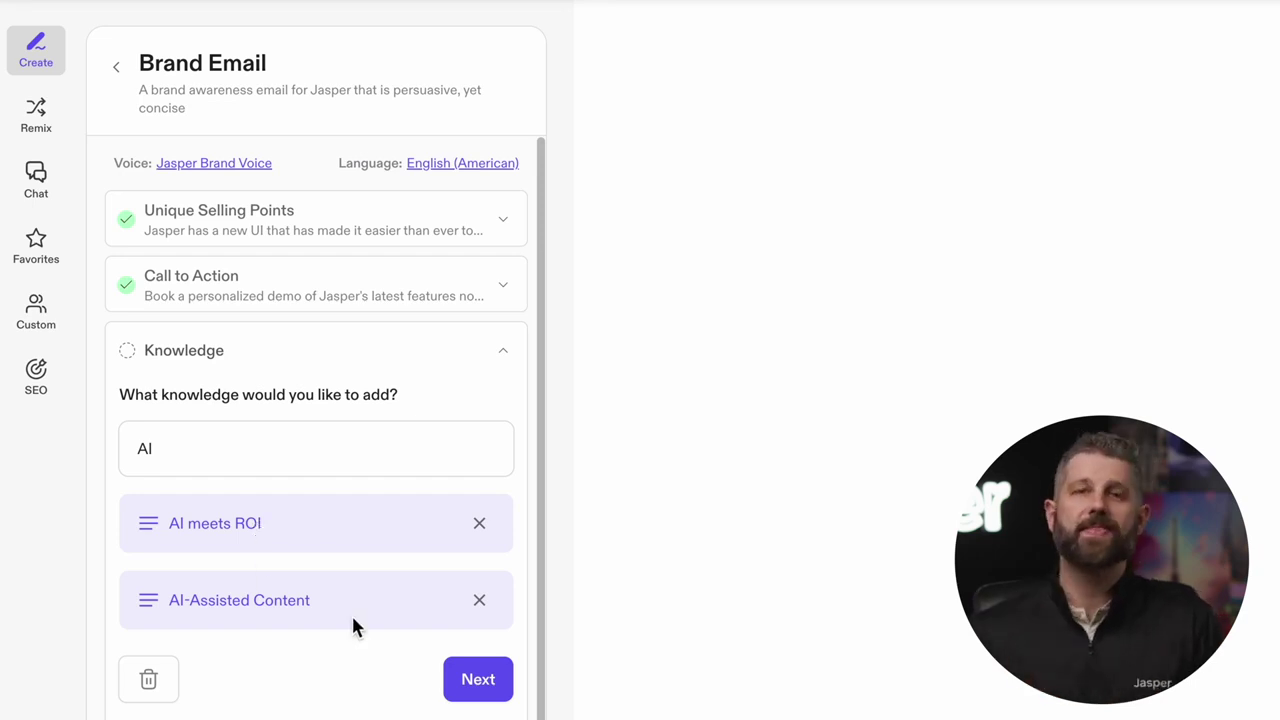
left_click(479, 680)
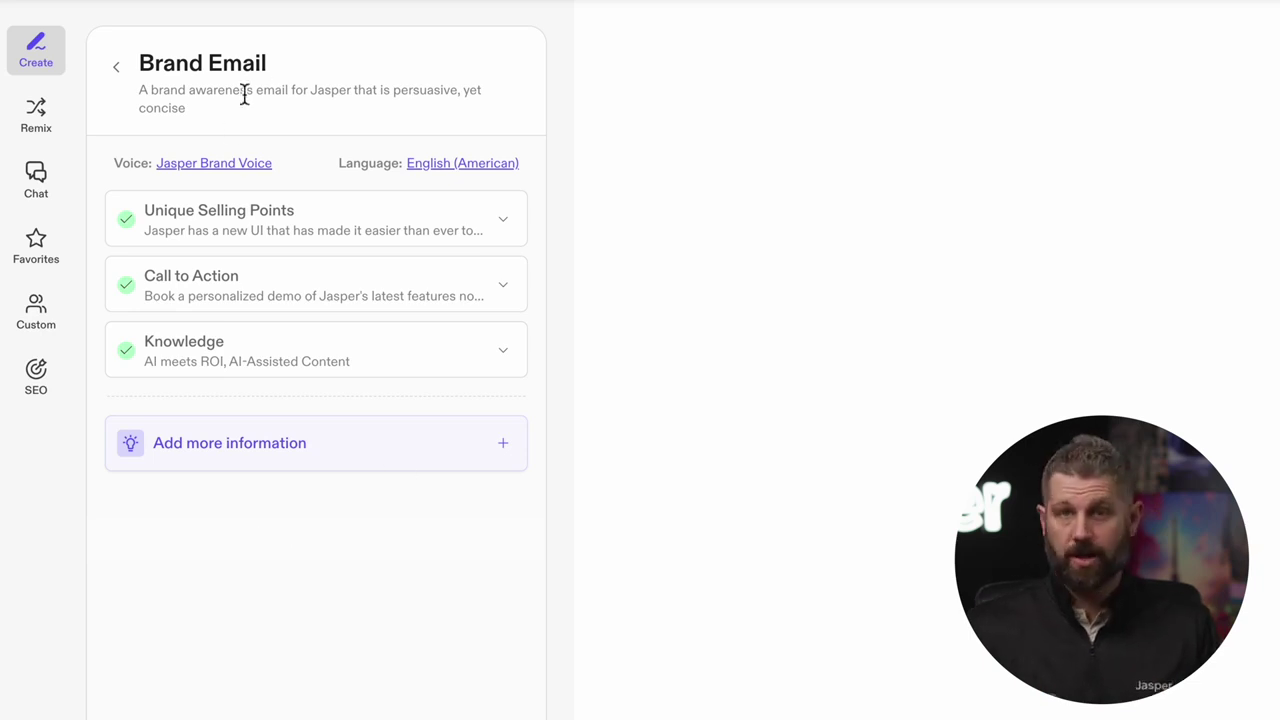
Replace Jasper Brand Voice with an individual's voice, save, and generate the 'Meet Jasper' email
left_click(230, 170)
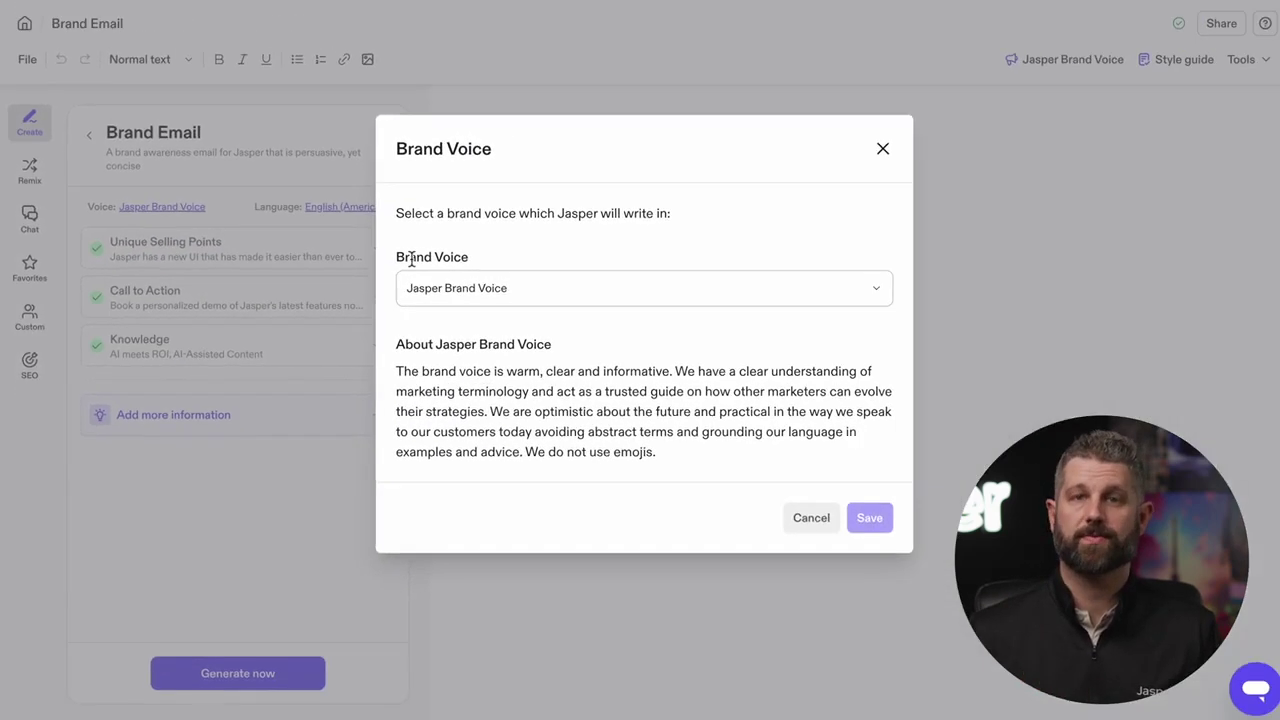
left_click(386, 331)
scroll(403, 389, "down", 5)
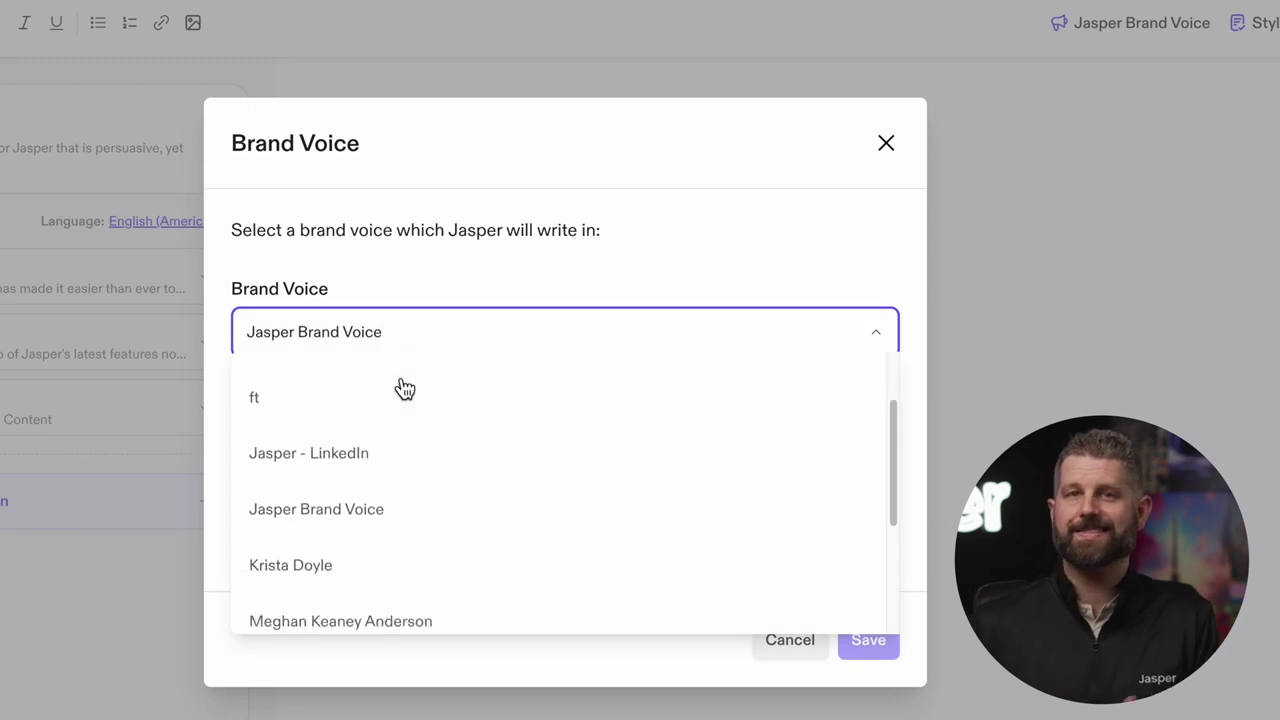
scroll(402, 387, "up", 5)
scroll(340, 430, "down", 4)
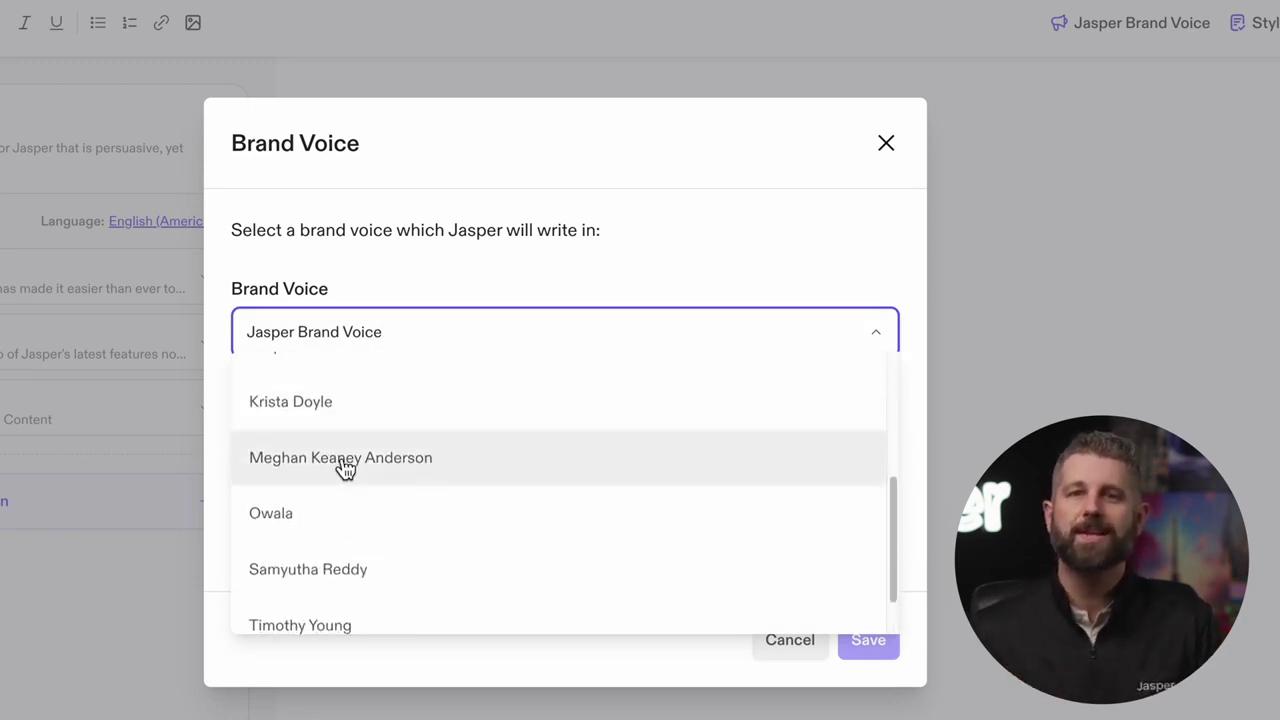
left_click(512, 466)
left_click(872, 596)
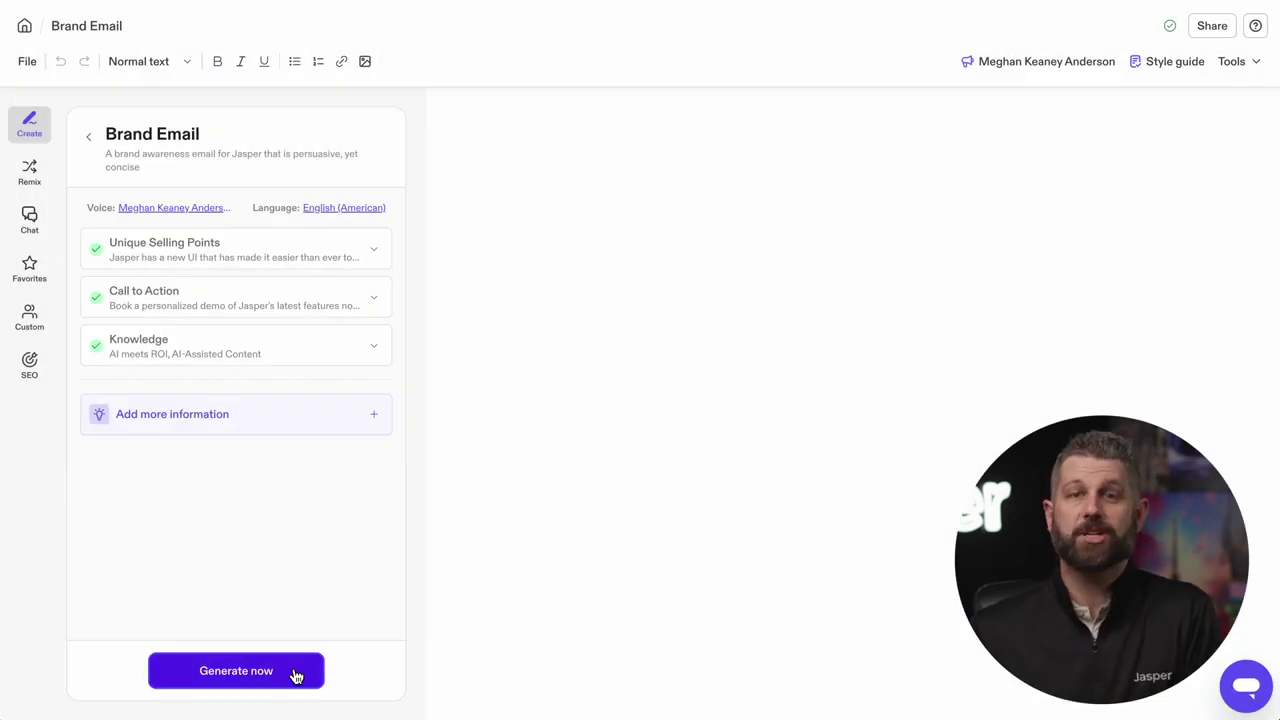
left_click(292, 674)
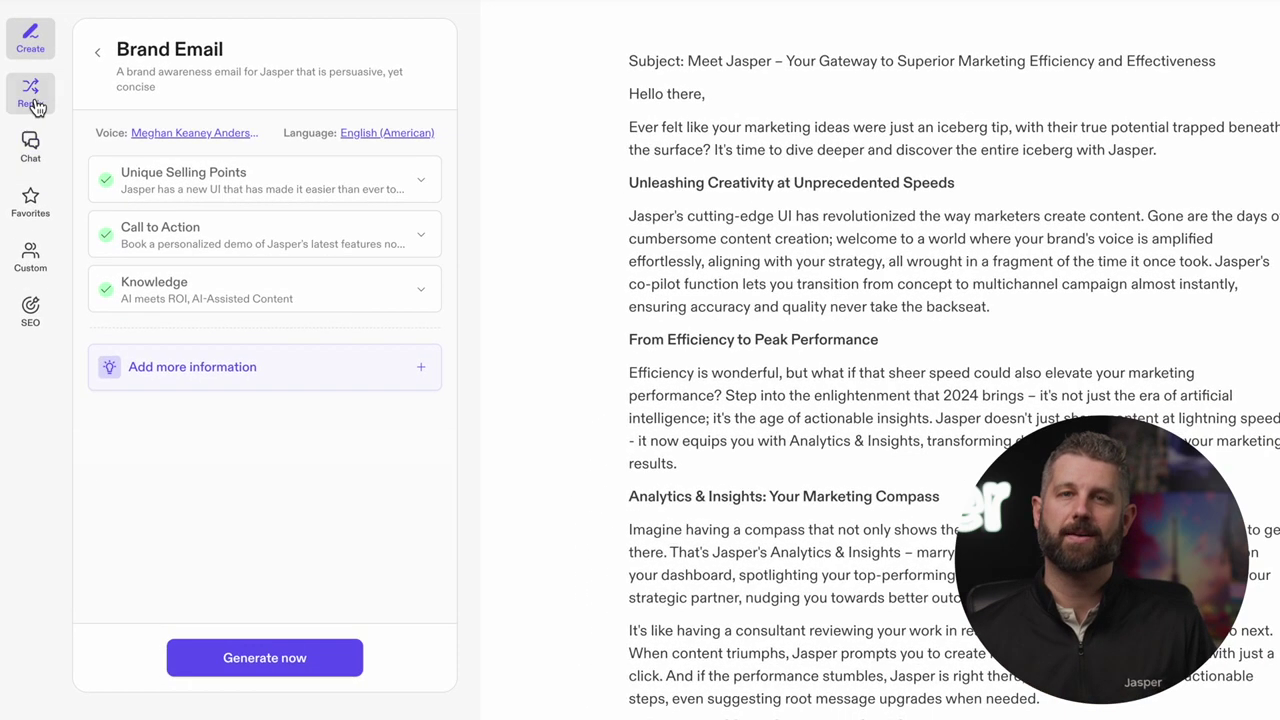
Ask Chat for best practices on getting email readers to book a demo
left_click(38, 150)
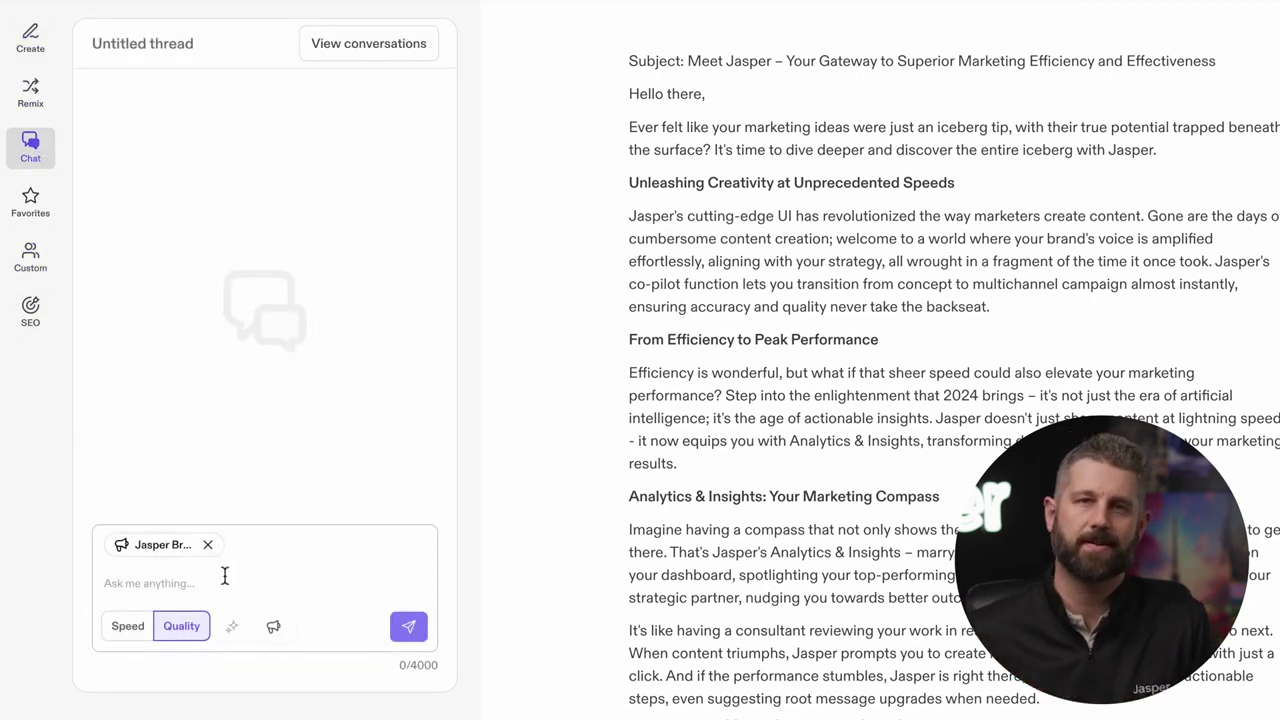
left_click(225, 576)
type("What are some best practices when encouraging email readers in an email to Book A Demo")
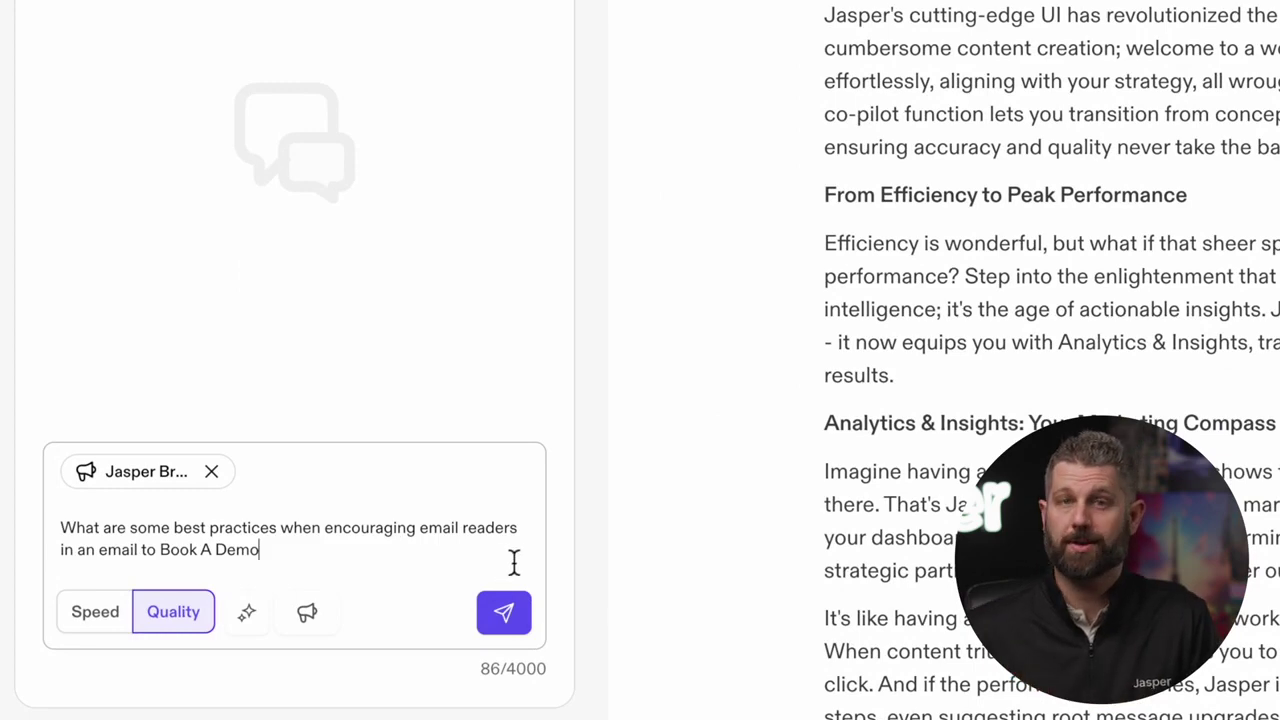
left_click(505, 620)
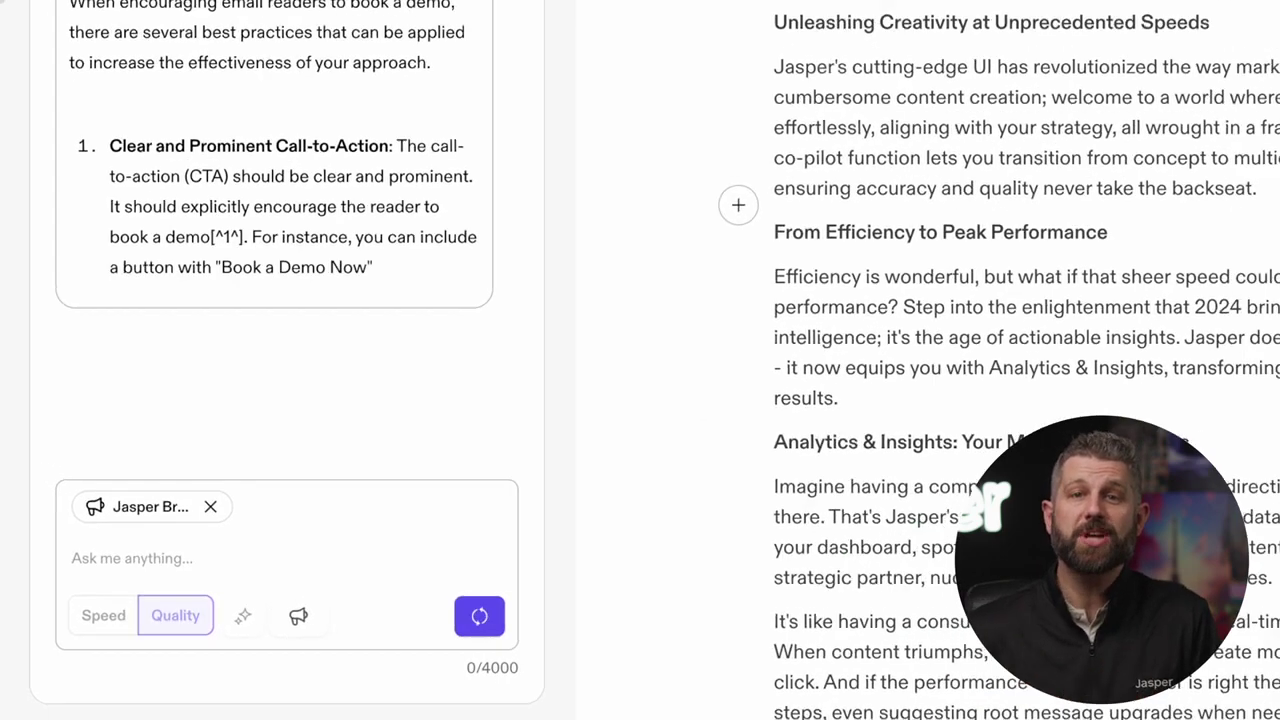
Read through the answer, rate it thumbs-up, and add a blank line at the document's end
scroll(1166, 309, "down", 6)
scroll(474, 282, "down", 4)
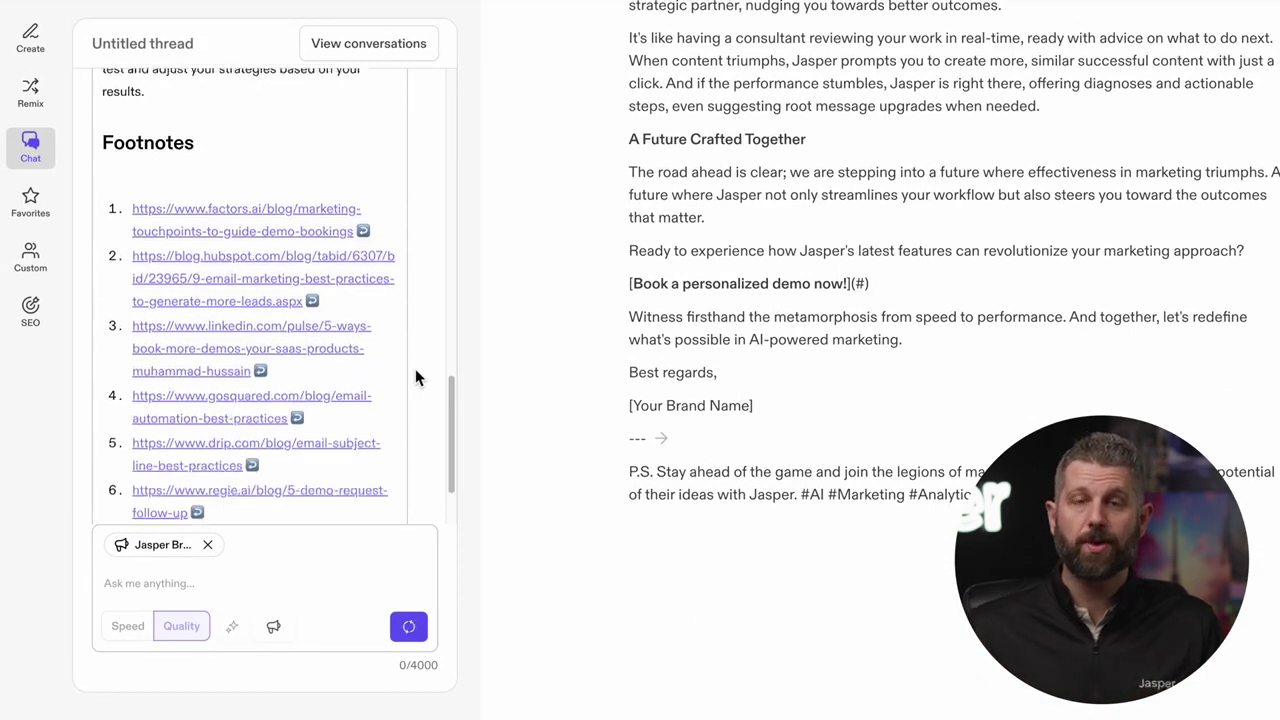
scroll(418, 378, "up", 4)
scroll(418, 378, "up", 10)
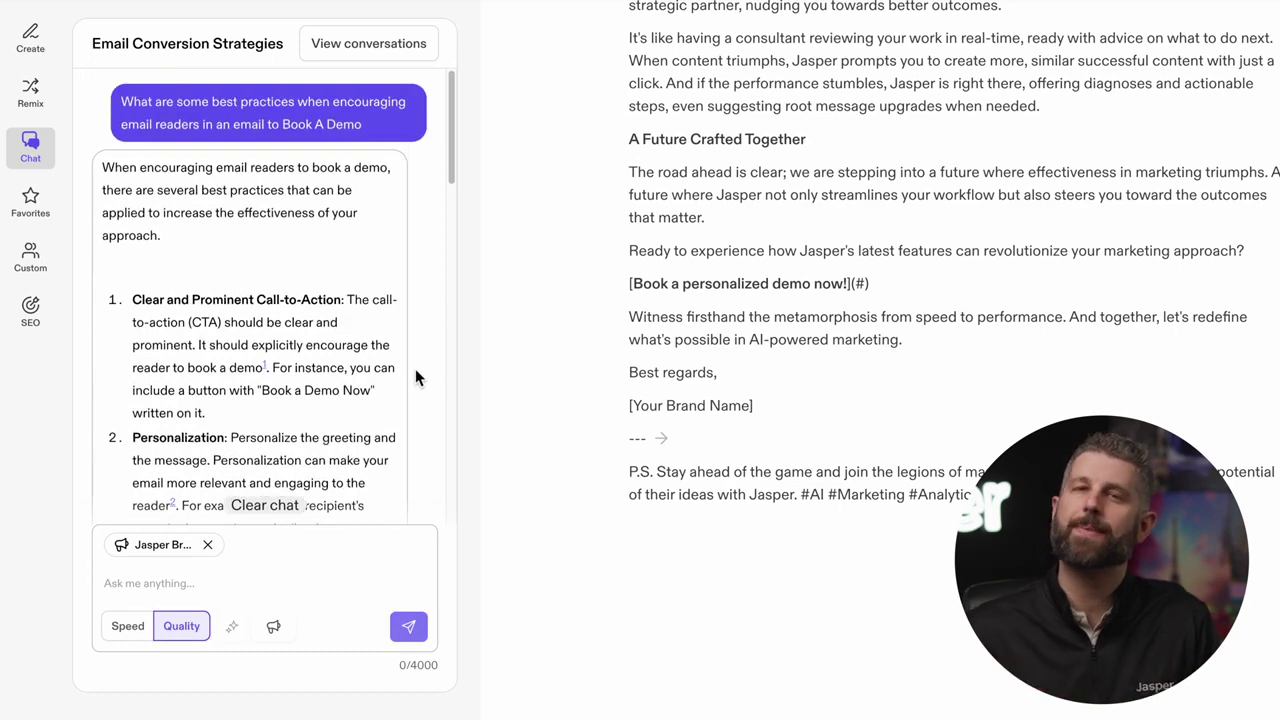
scroll(415, 368, "down", 15)
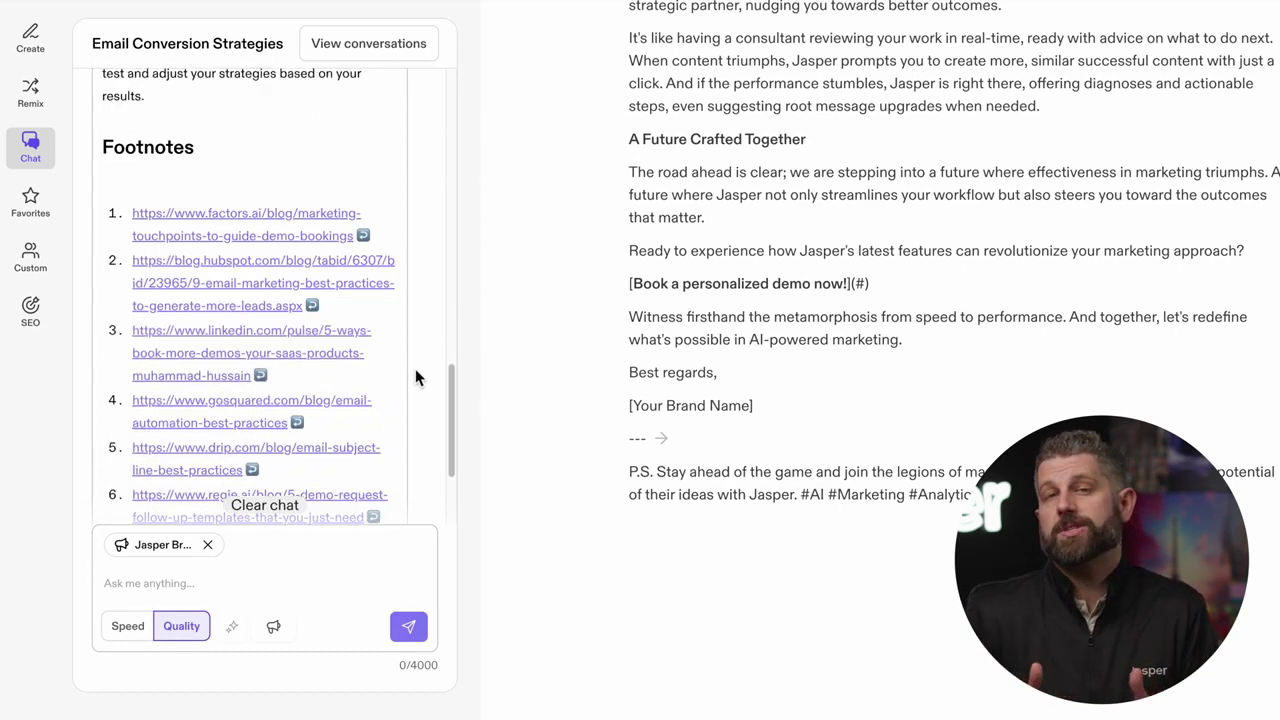
left_click(227, 440)
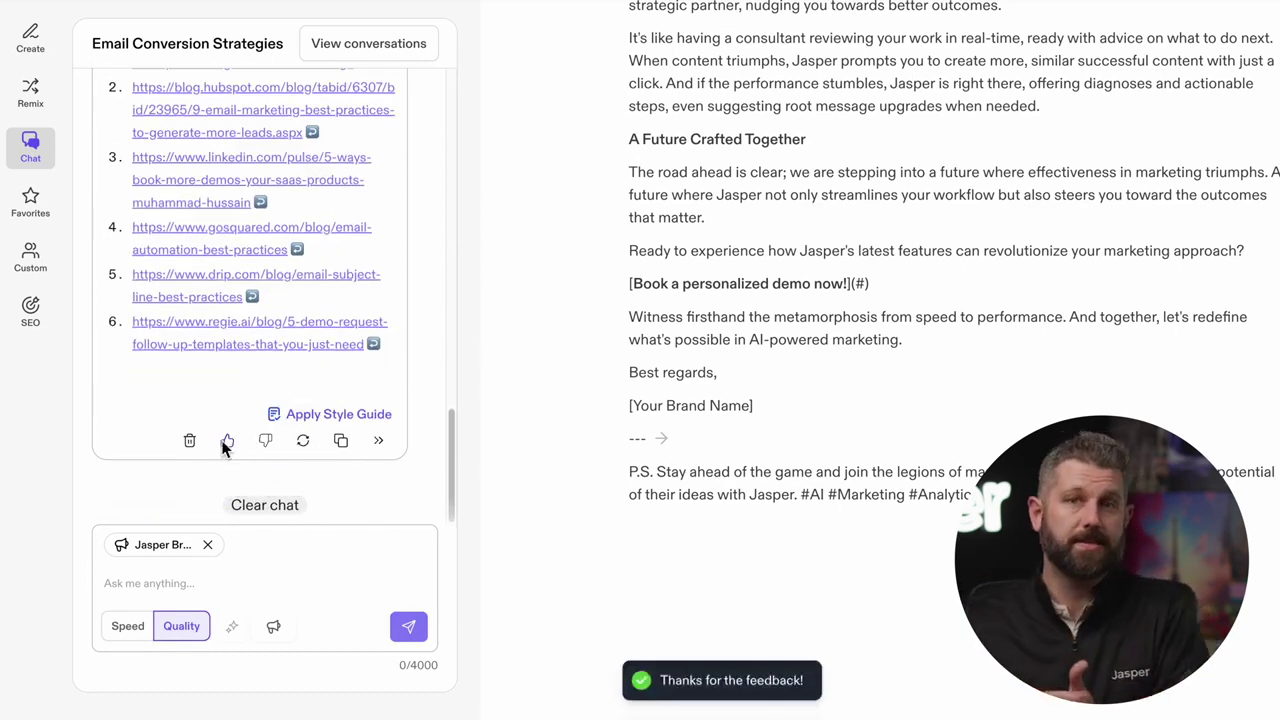
left_click(766, 528)
key("Return")
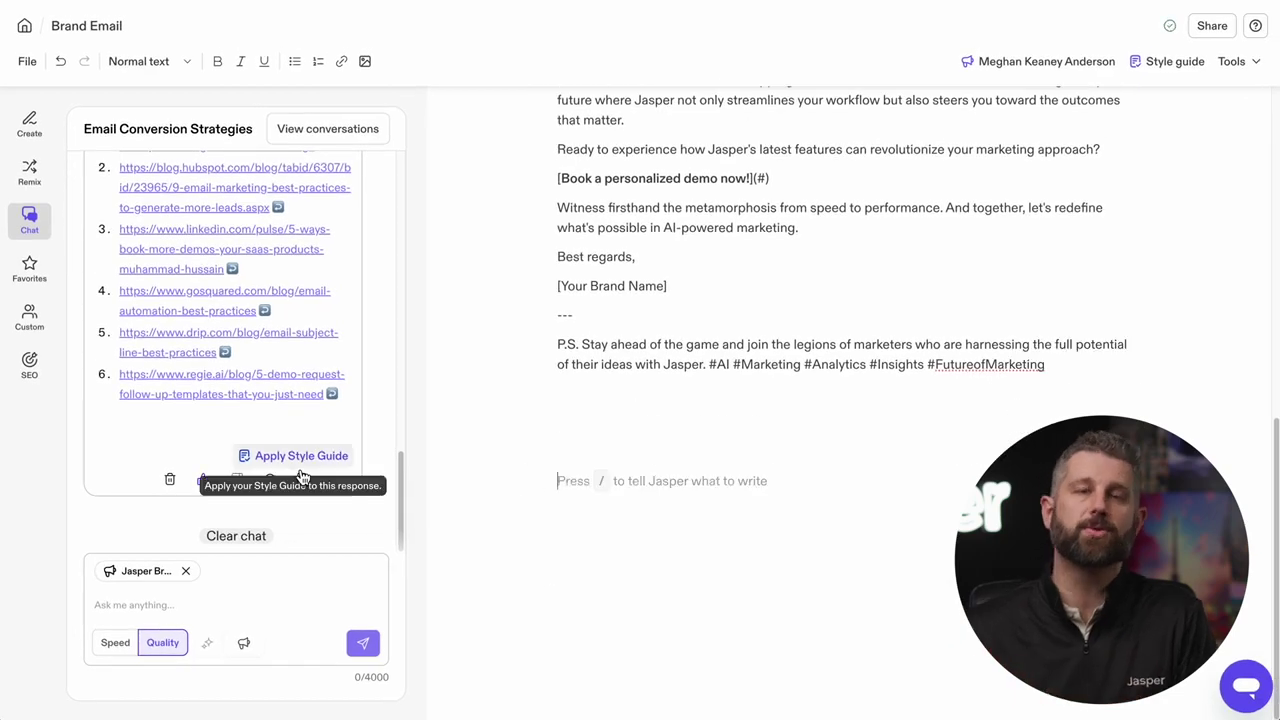
Insert the chat's book-a-demo best practices at the document cursor
left_click(337, 486)
scroll(752, 428, "up", 5)
scroll(754, 435, "down", 3)
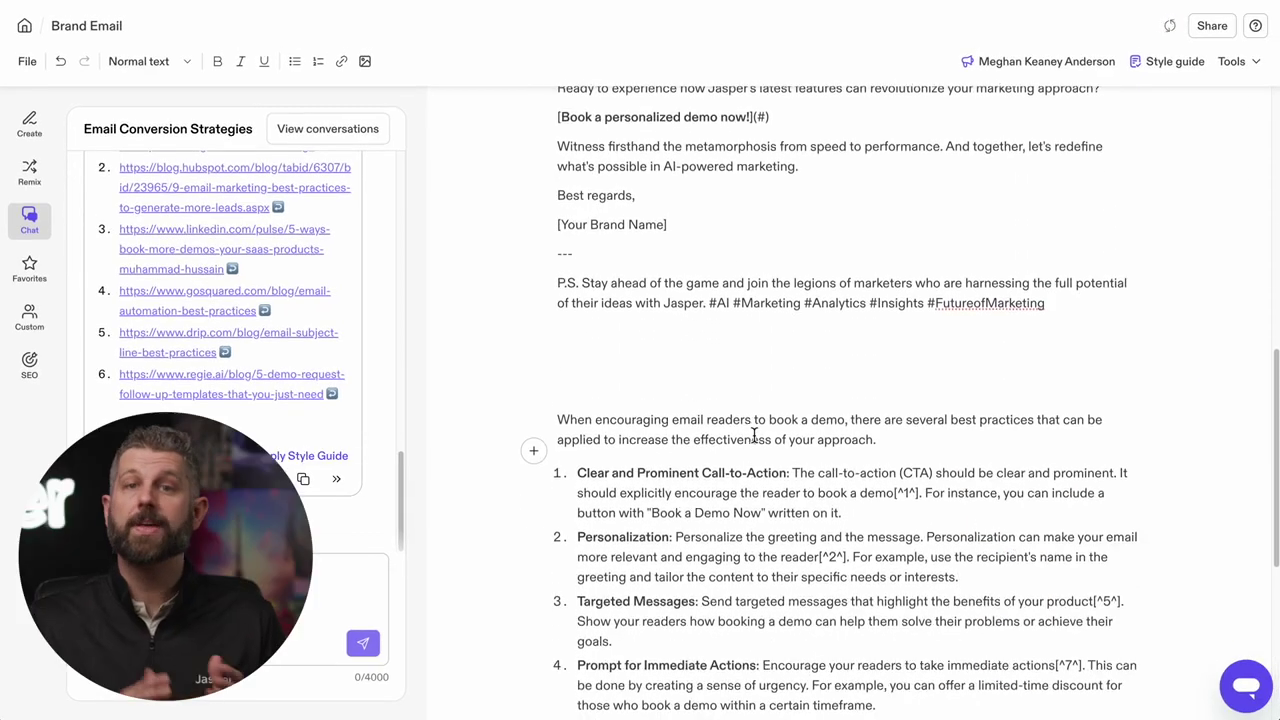
scroll(754, 435, "down", 5)
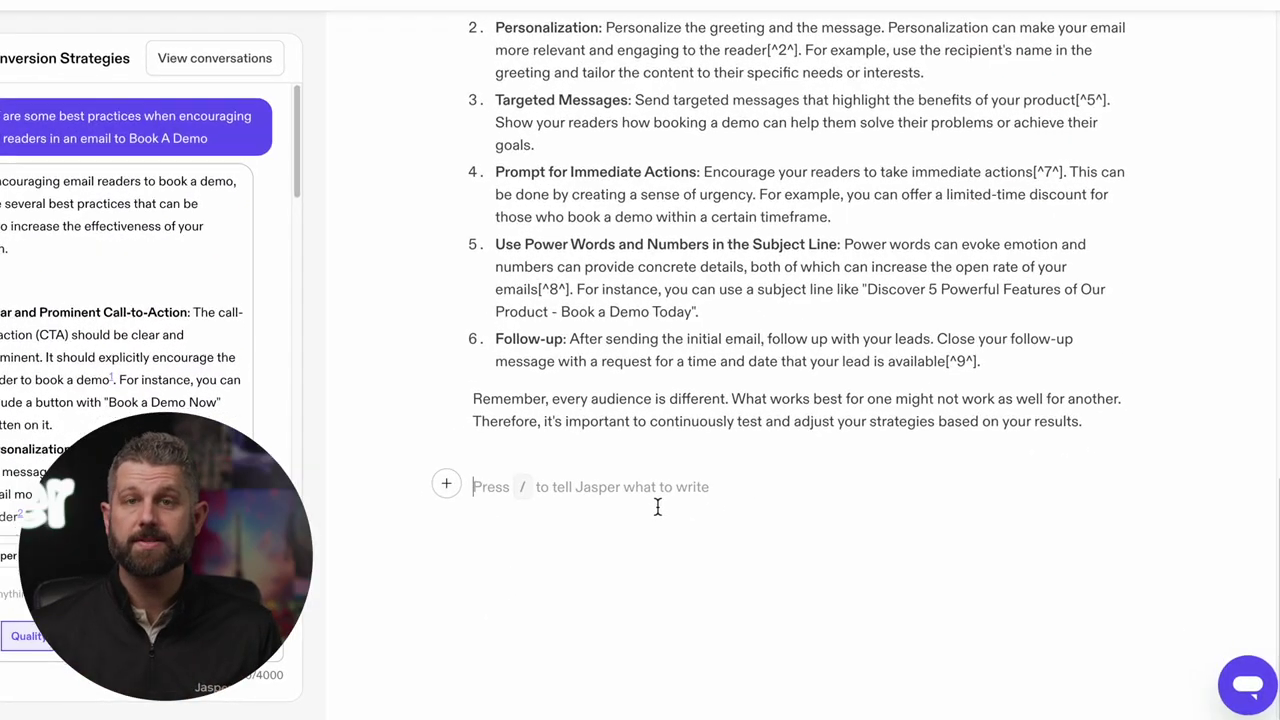
Prompt Jasper to rewrite the email using the best practices discussed above
left_click(441, 484)
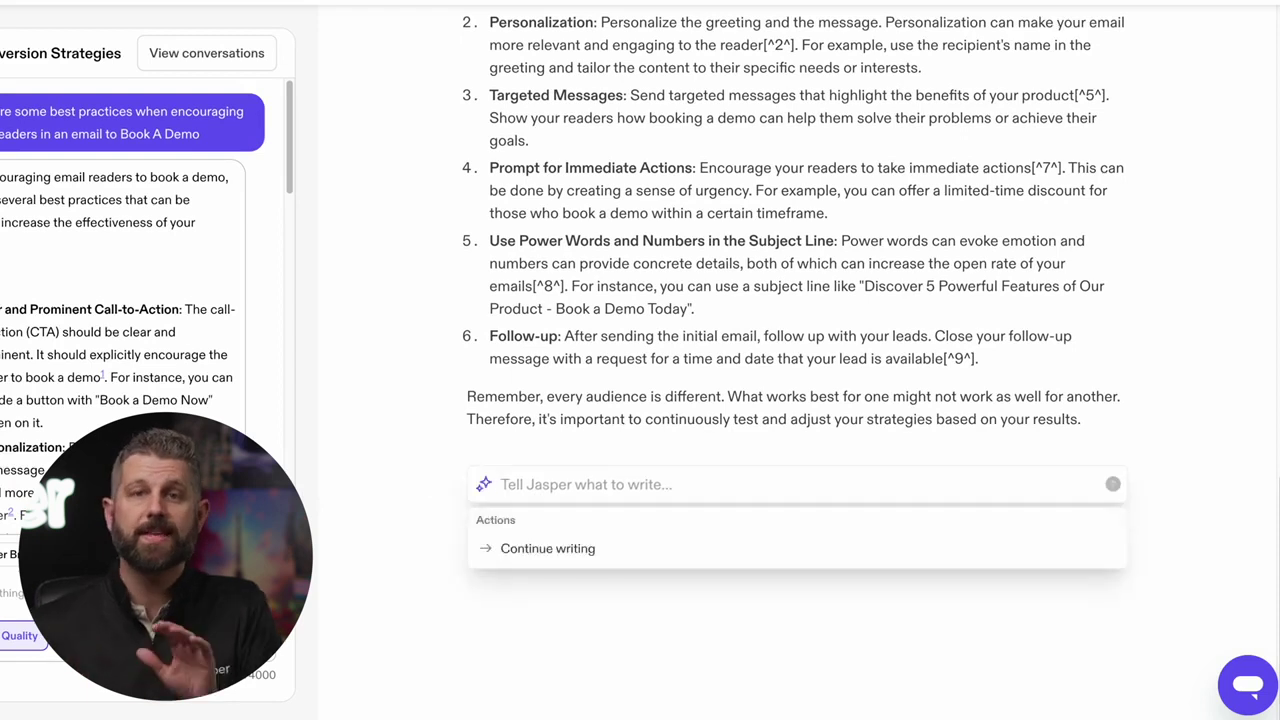
type("Based on t")
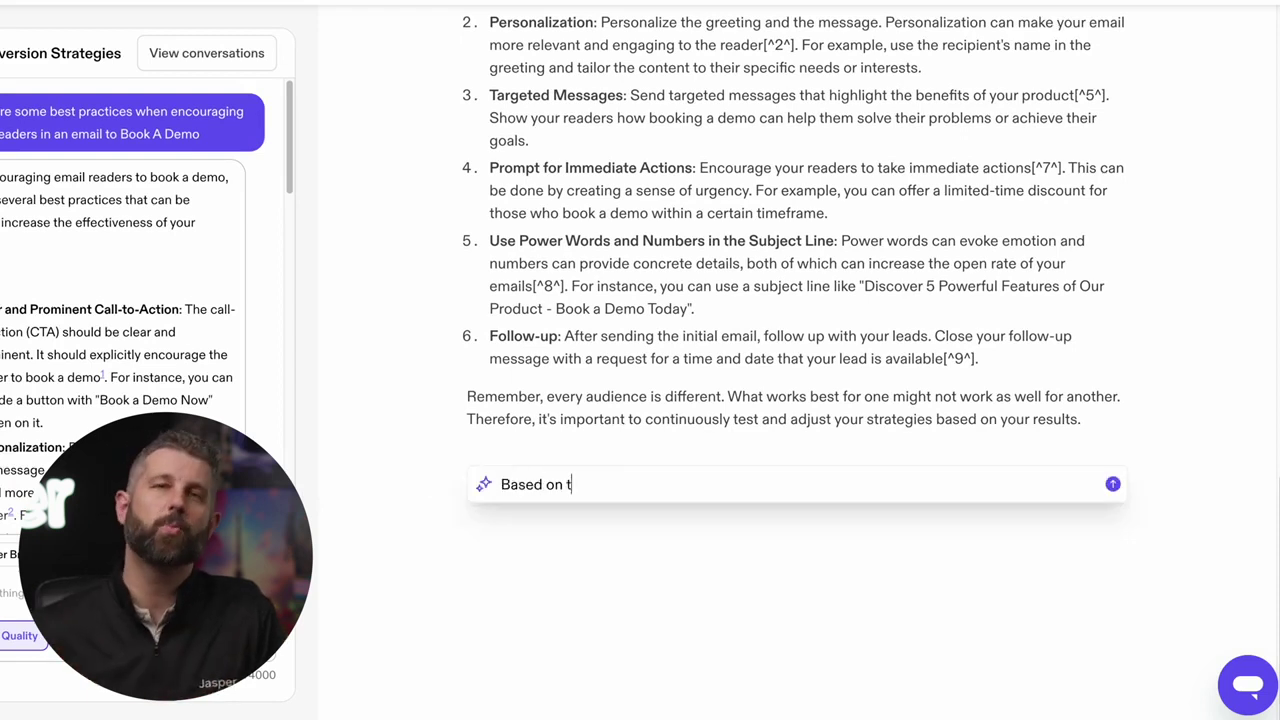
type("he information above, rewrite the e")
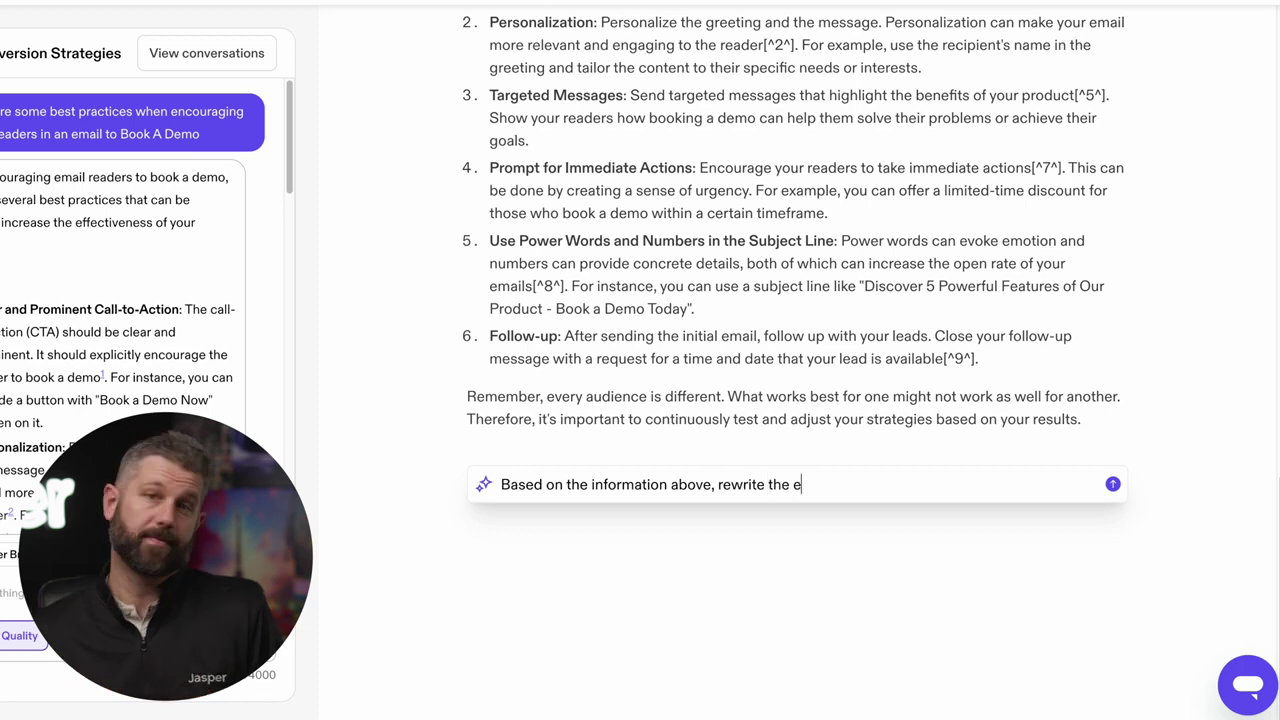
type("mail and use the best practices discussed to create a high performing email t")
type("hat generates leads to book a")
type(" demo")
key("Return")
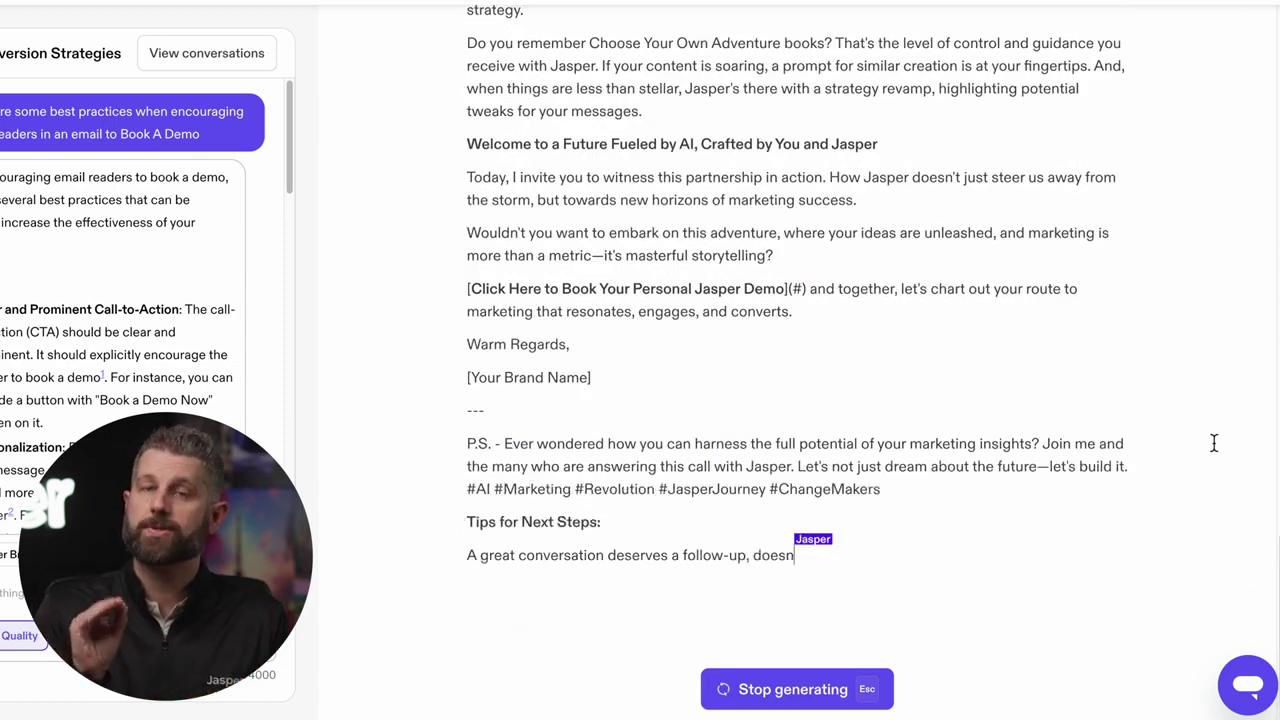
scroll(1049, 480, "up", 7)
Format the email's subject line as a large heading
left_click_drag(679, 231, 473, 206)
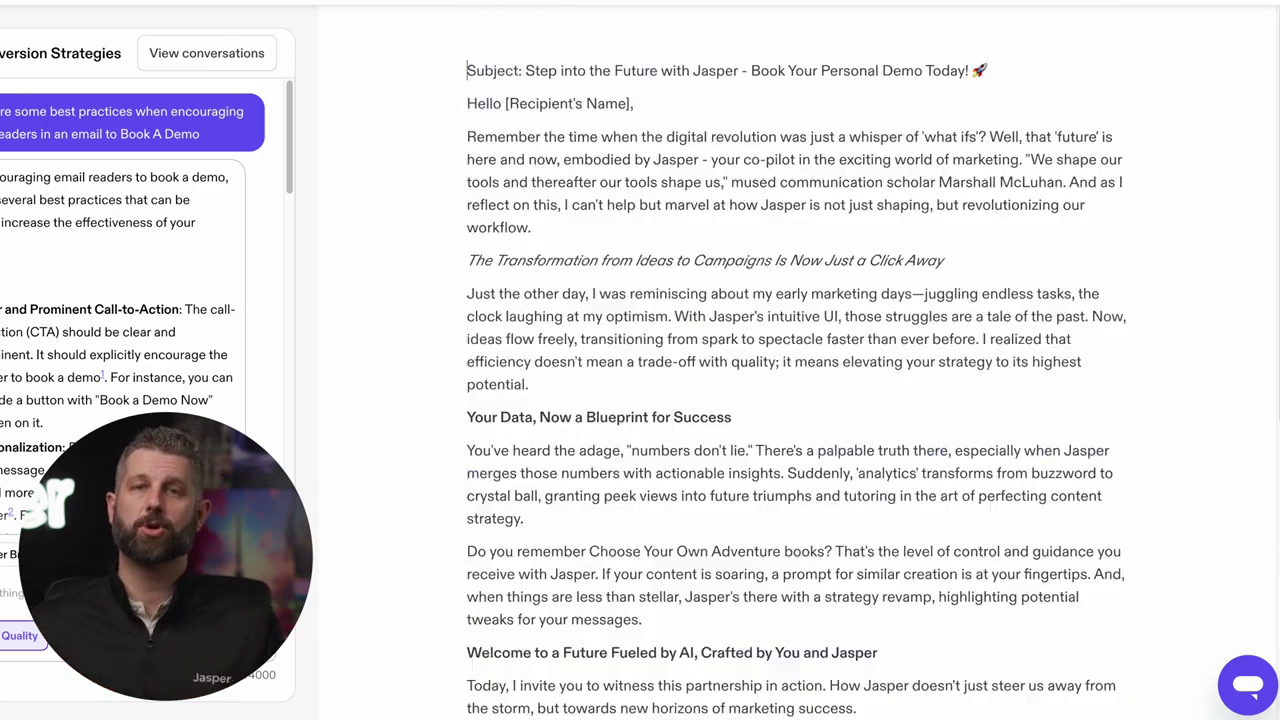
triple_click(910, 72)
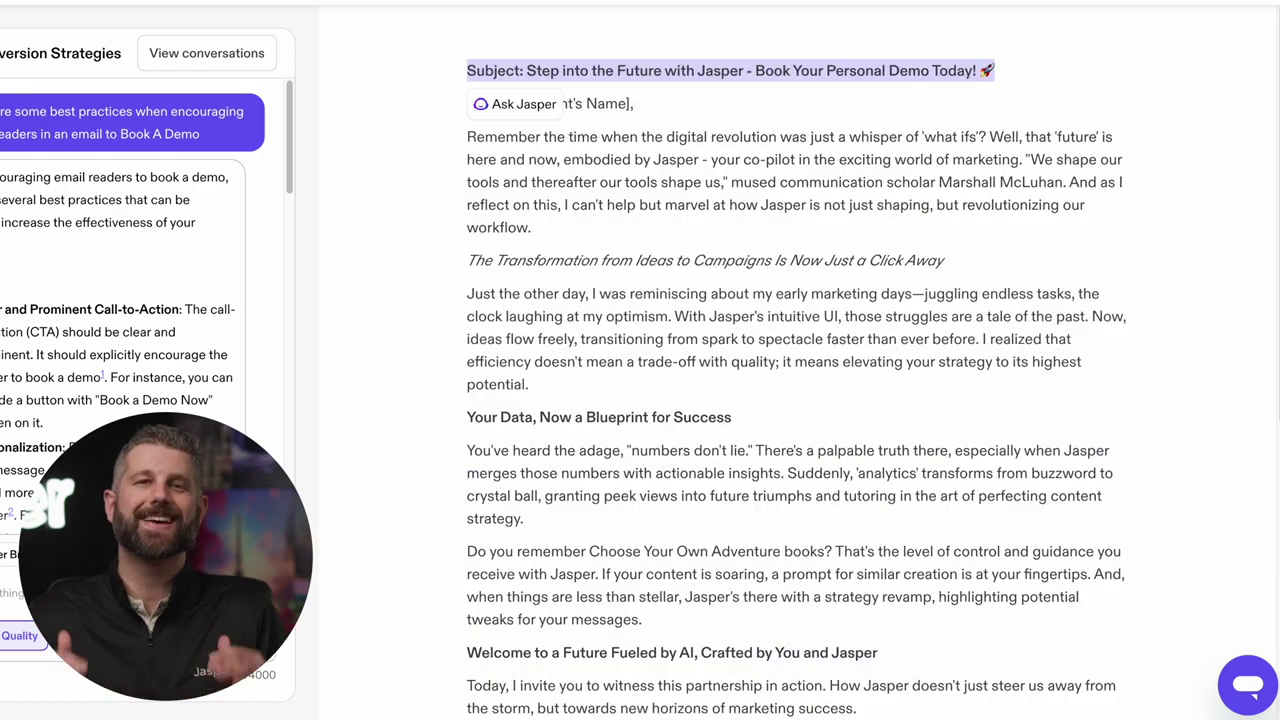
key("ctrl+alt+1")
left_click(814, 126)
scroll(874, 189, "down", 5)
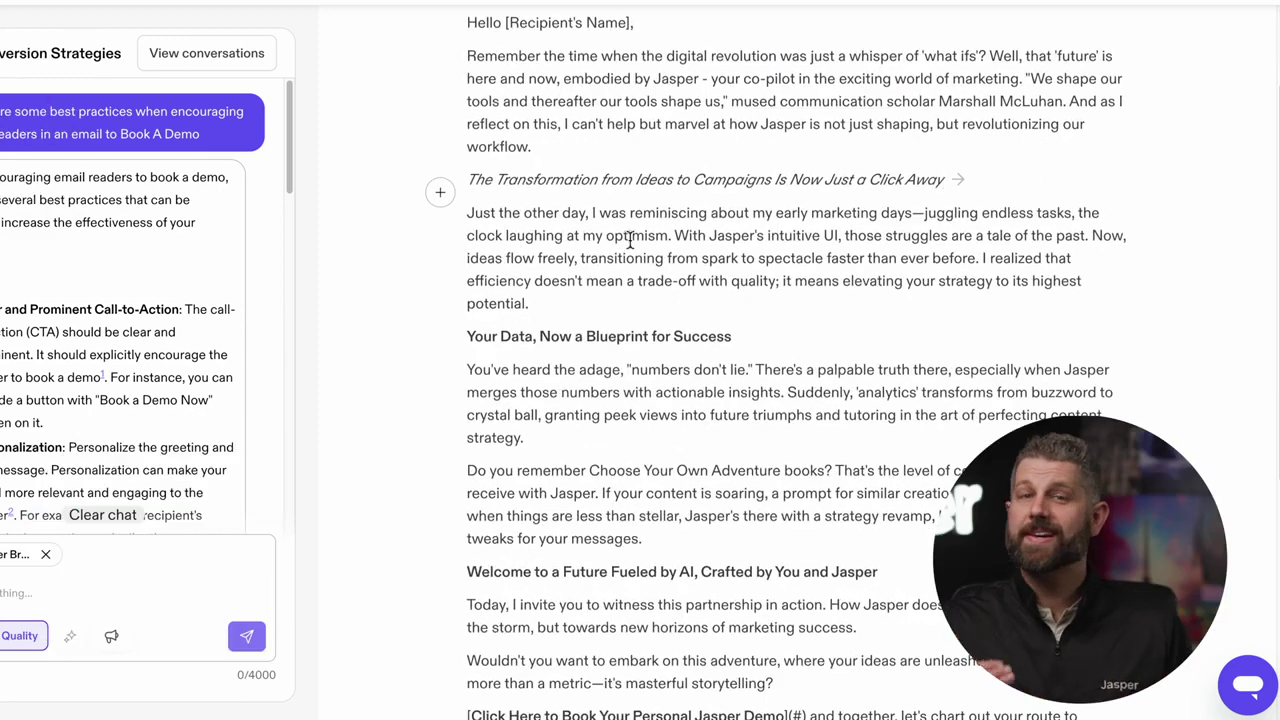
scroll(1120, 240, "down", 2)
scroll(495, 160, "up", 1)
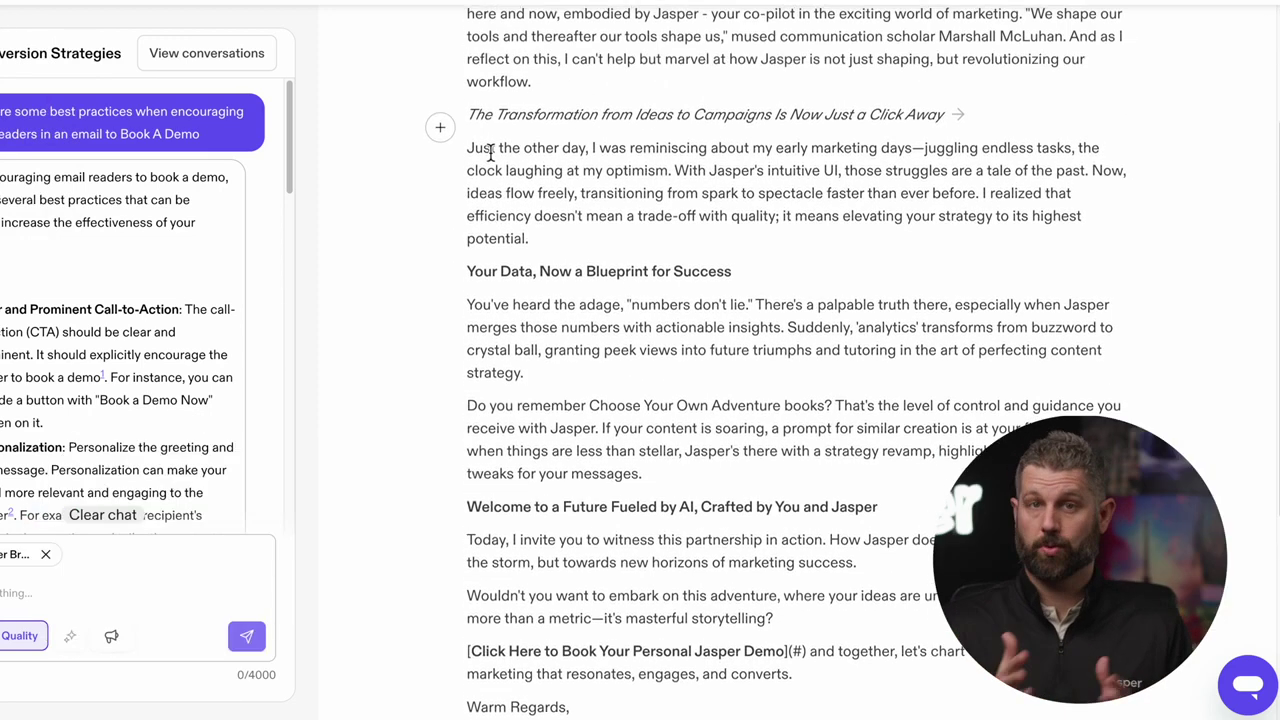
Have Jasper shorten the 'Just the other day' paragraph
left_click_drag(469, 148, 528, 240)
left_click(519, 268)
type("Shortn")
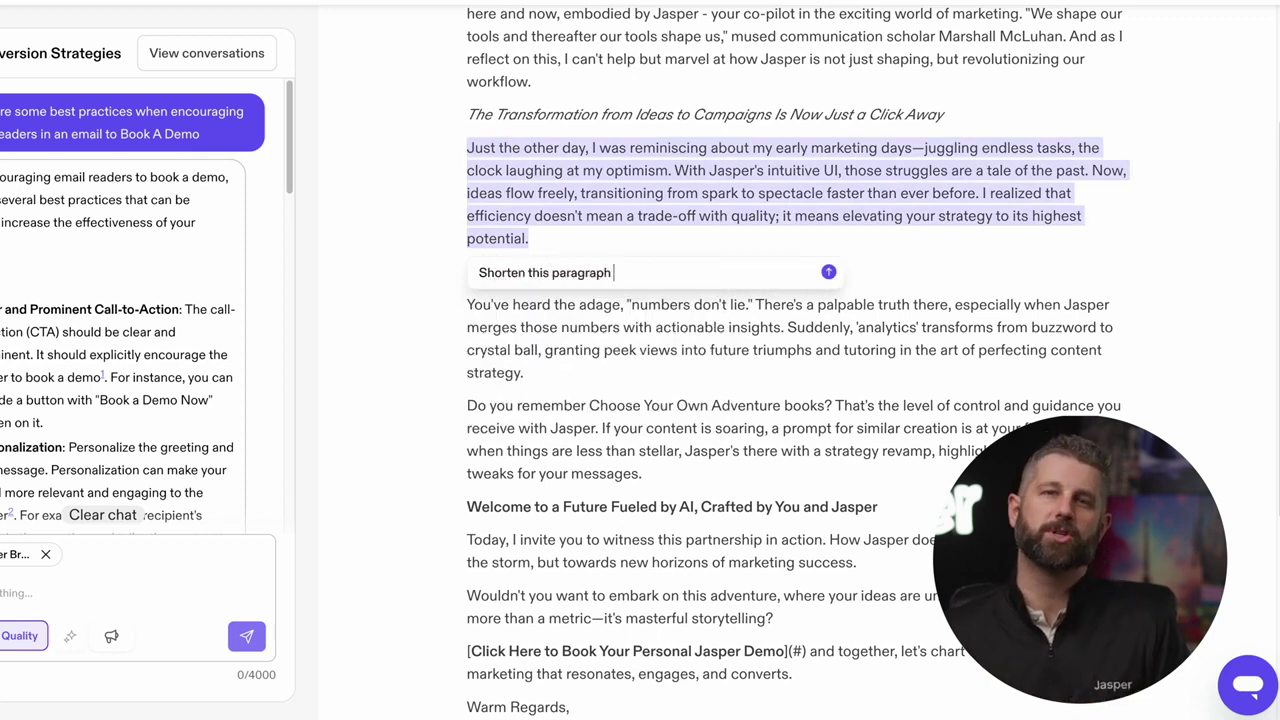
key("Return")
key("Return")
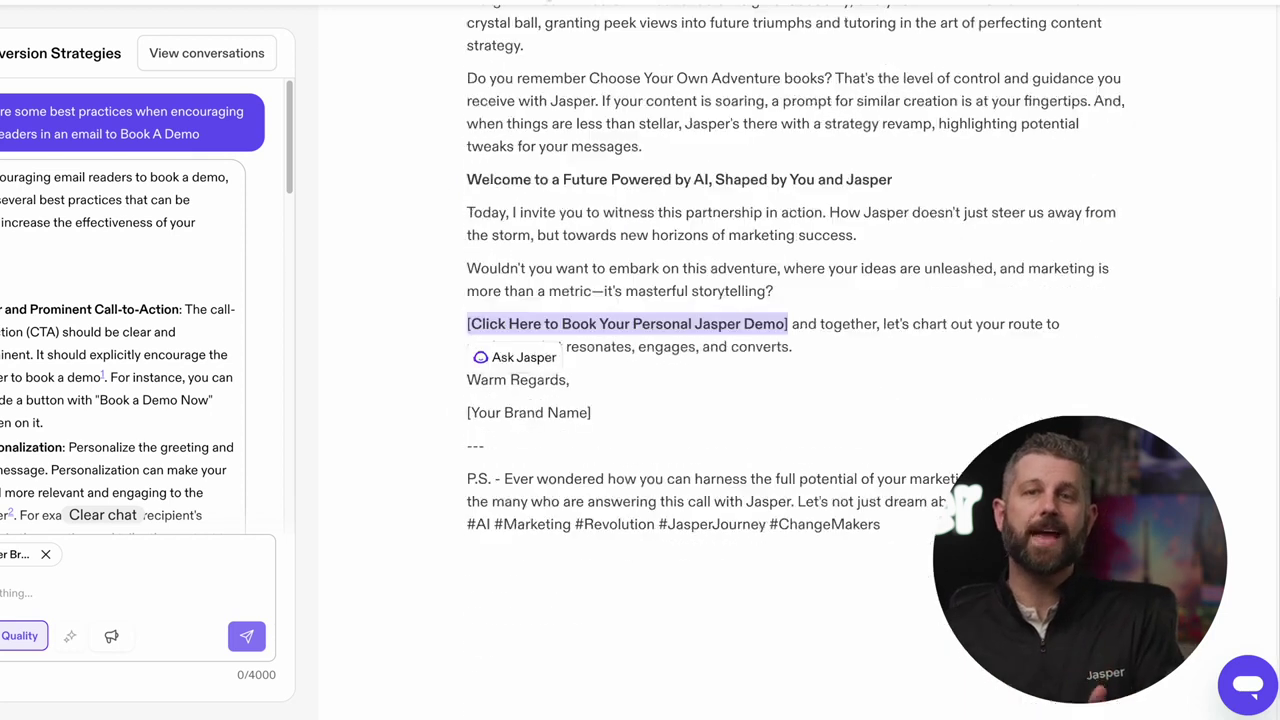
Link the demo call to action to the booking page and replace [Your Brand Name] with the sender's name
key("ctrl+k")
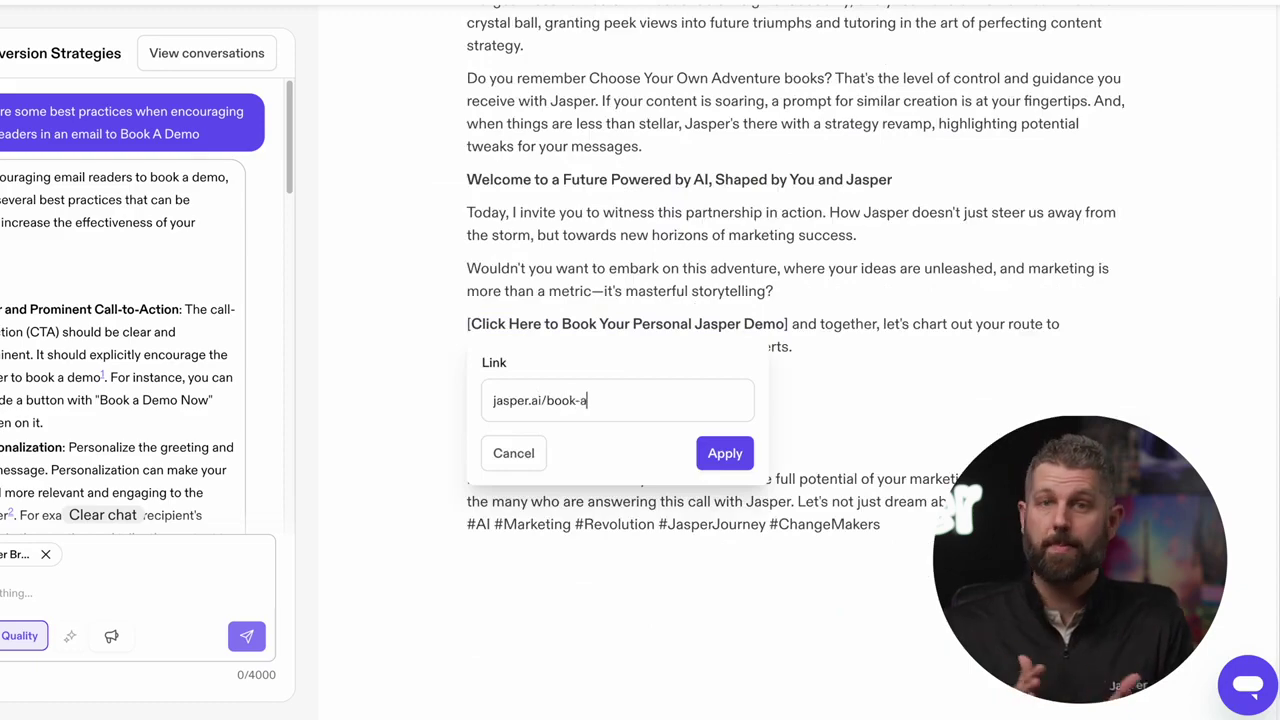
key("Return")
triple_click(590, 412)
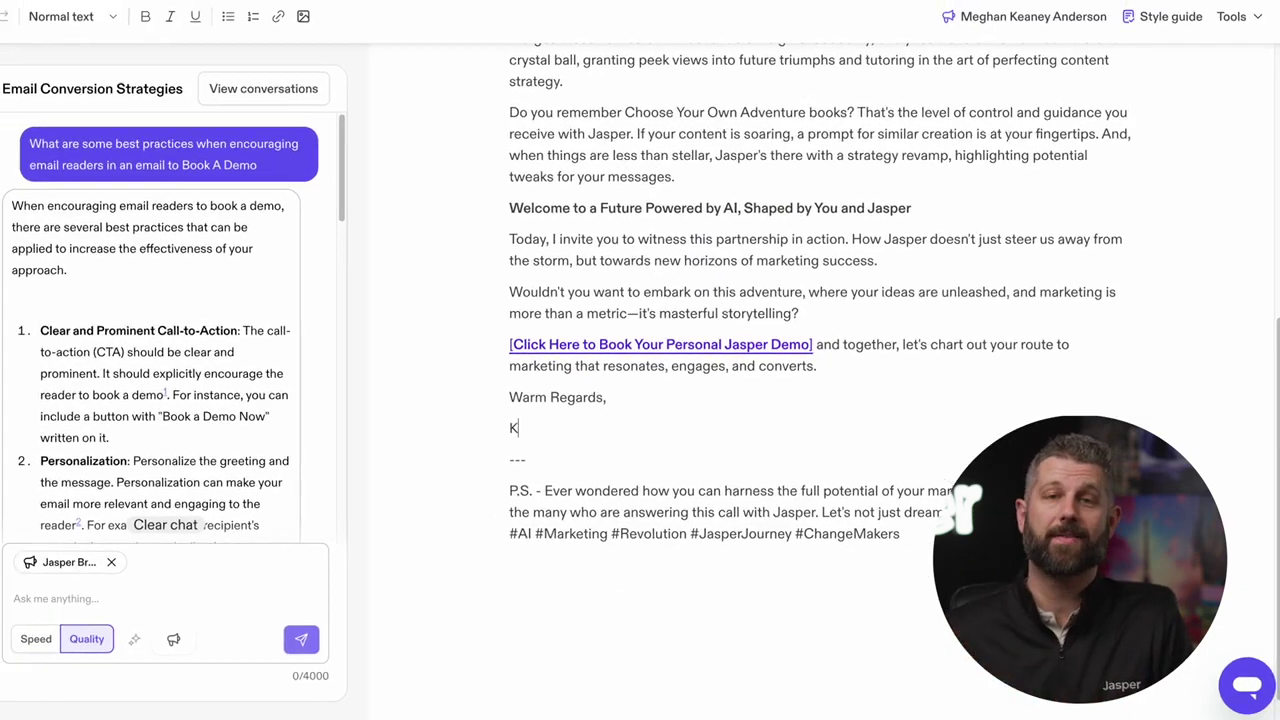